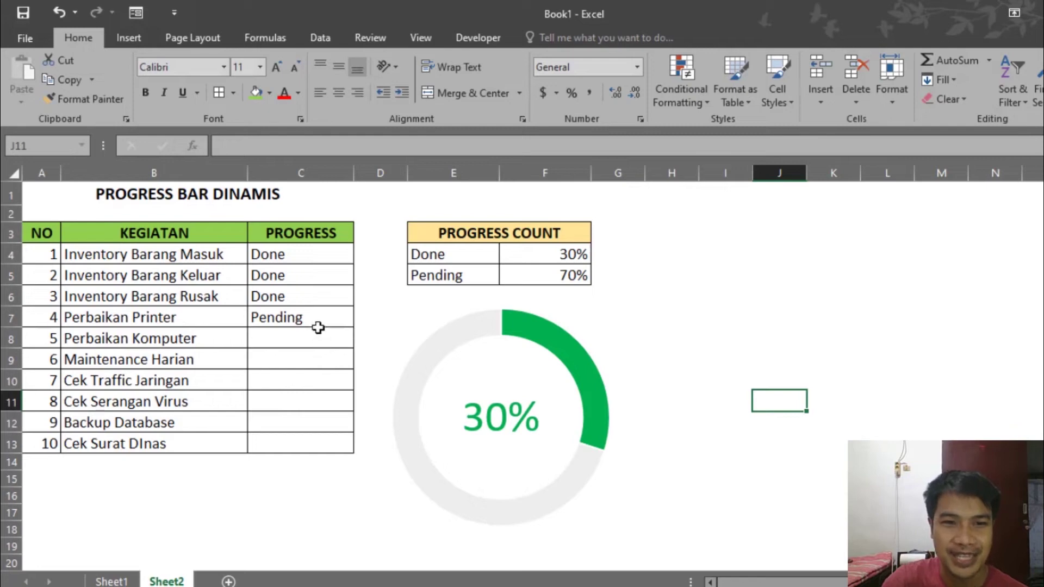
# Step: Mark Perbaikan Printer, Perbaikan Komputer and Cek Traffic Jaringan Done, and Maintenance Harian Pending
pyautogui.click(361, 319)
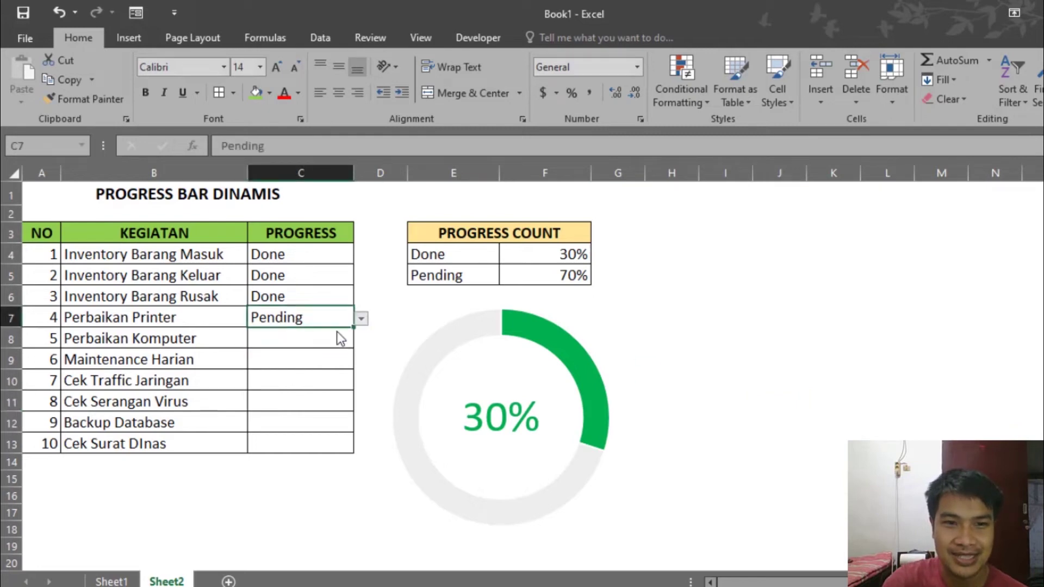
pyautogui.click(343, 333)
pyautogui.click(351, 340)
pyautogui.click(361, 340)
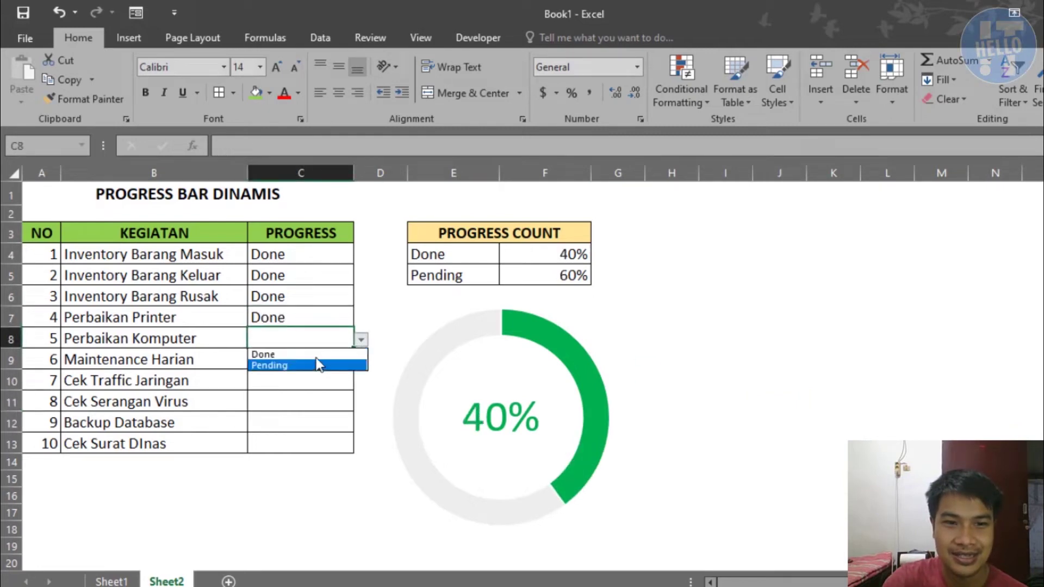
pyautogui.click(316, 355)
pyautogui.click(349, 359)
pyautogui.click(361, 360)
pyautogui.click(332, 387)
pyautogui.click(336, 378)
pyautogui.click(361, 382)
pyautogui.click(318, 392)
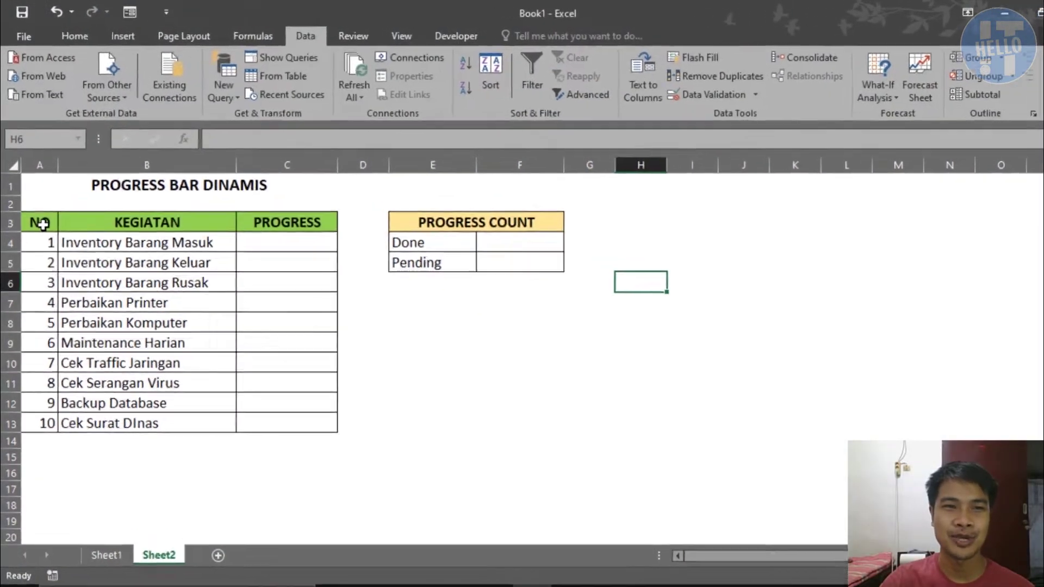
# Step: Highlight the task table, KEGIATAN names, PROGRESS column and PROGRESS COUNT table to explain the layout
pyautogui.moveTo(41, 214); pyautogui.dragTo(284, 400)
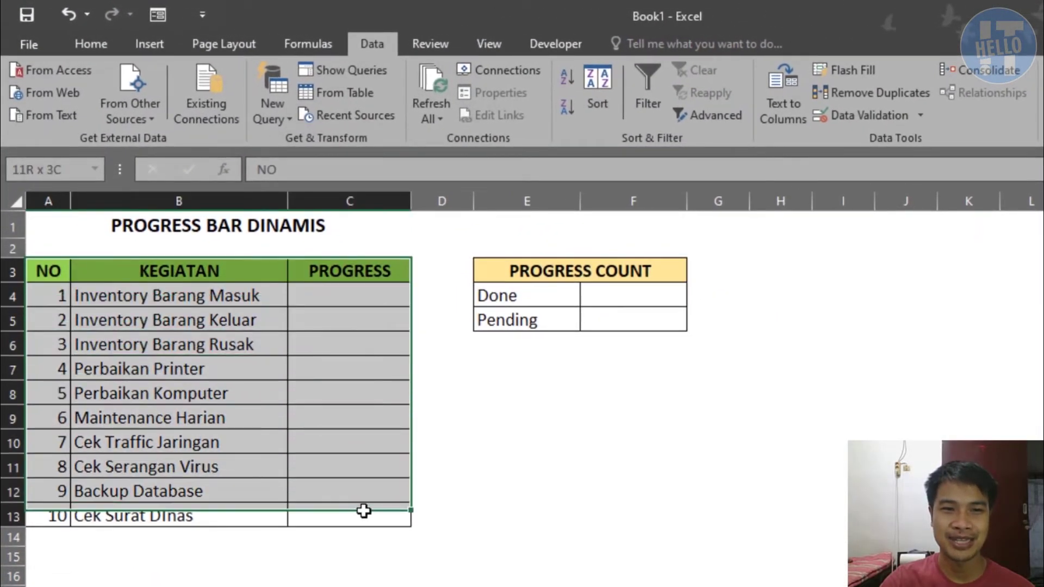
pyautogui.moveTo(364, 511); pyautogui.dragTo(363, 514)
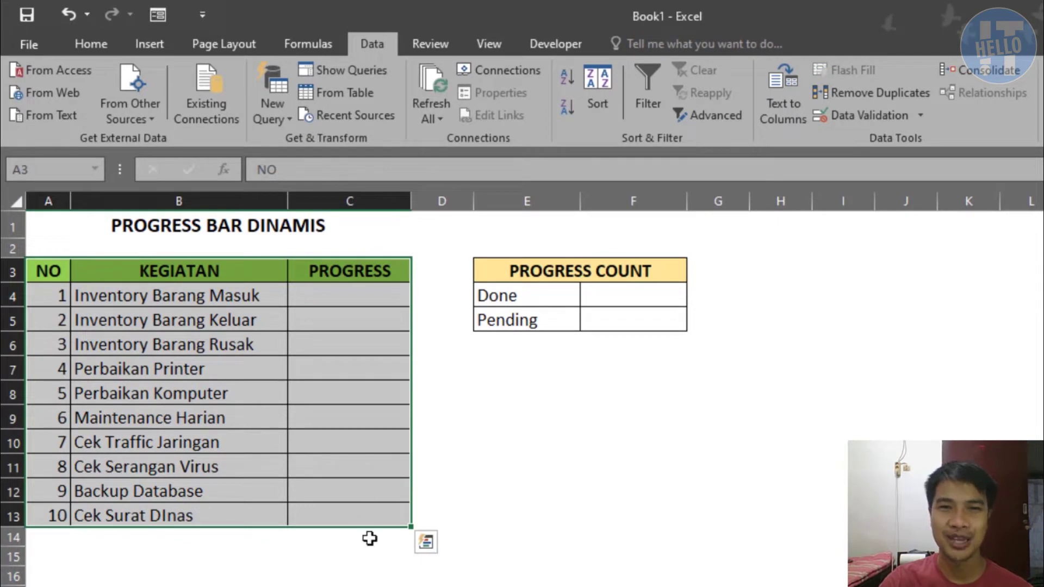
pyautogui.click(348, 586)
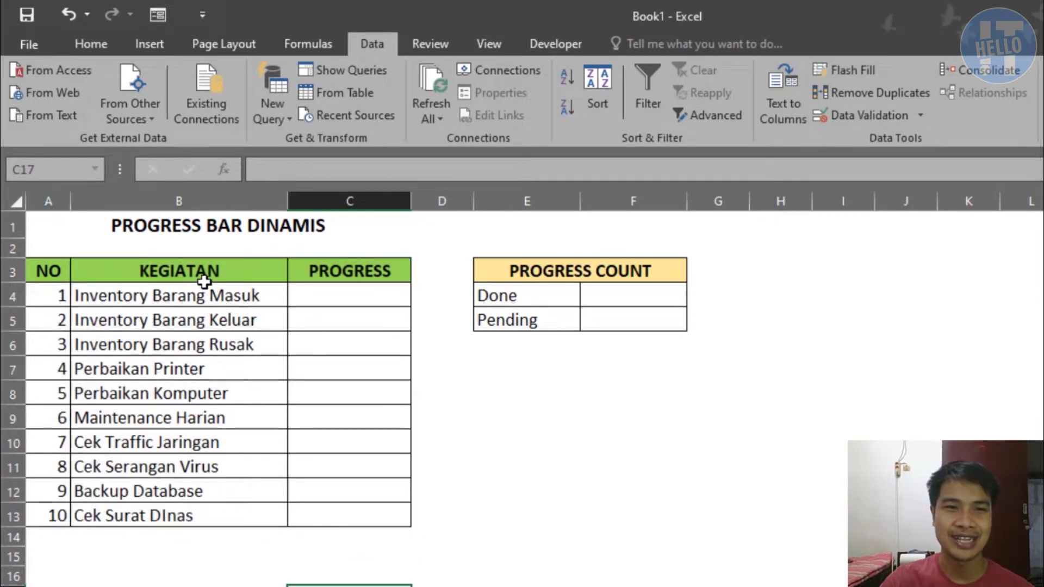
pyautogui.moveTo(204, 282); pyautogui.dragTo(236, 492)
pyautogui.moveTo(366, 275); pyautogui.dragTo(354, 508)
pyautogui.click(540, 278)
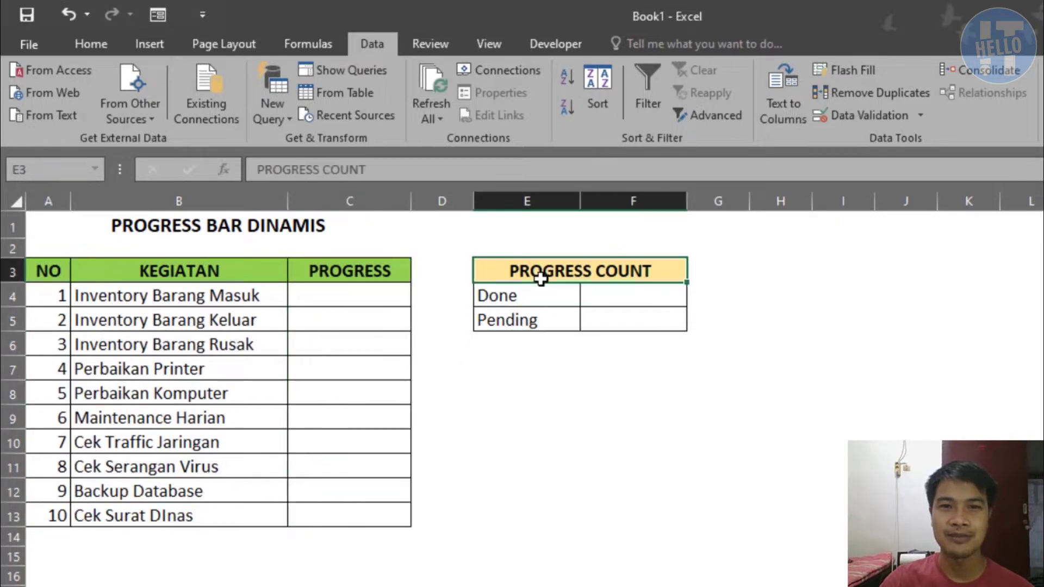
pyautogui.moveTo(541, 278); pyautogui.dragTo(544, 308)
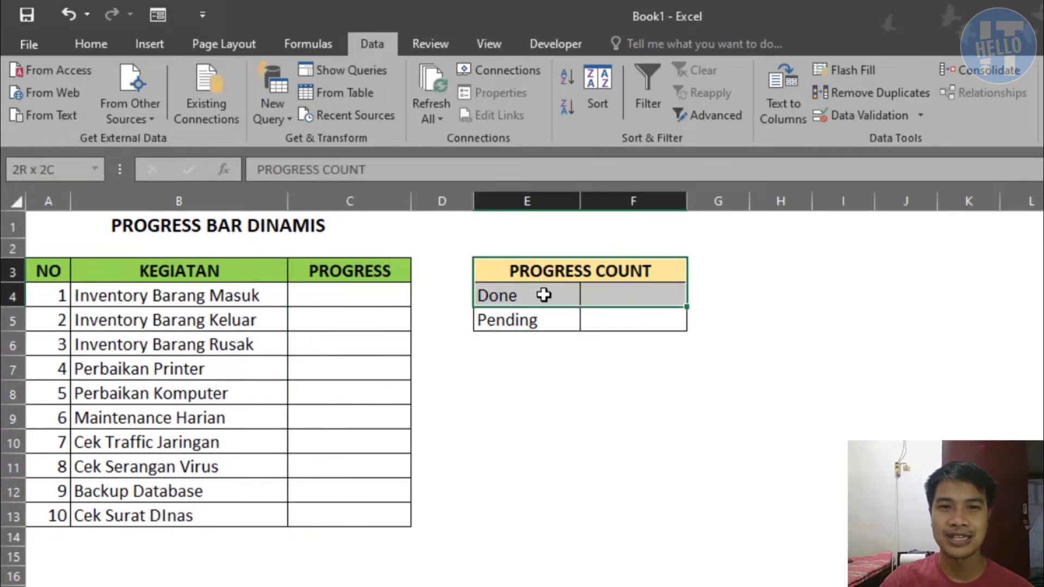
pyautogui.click(501, 298)
pyautogui.click(521, 319)
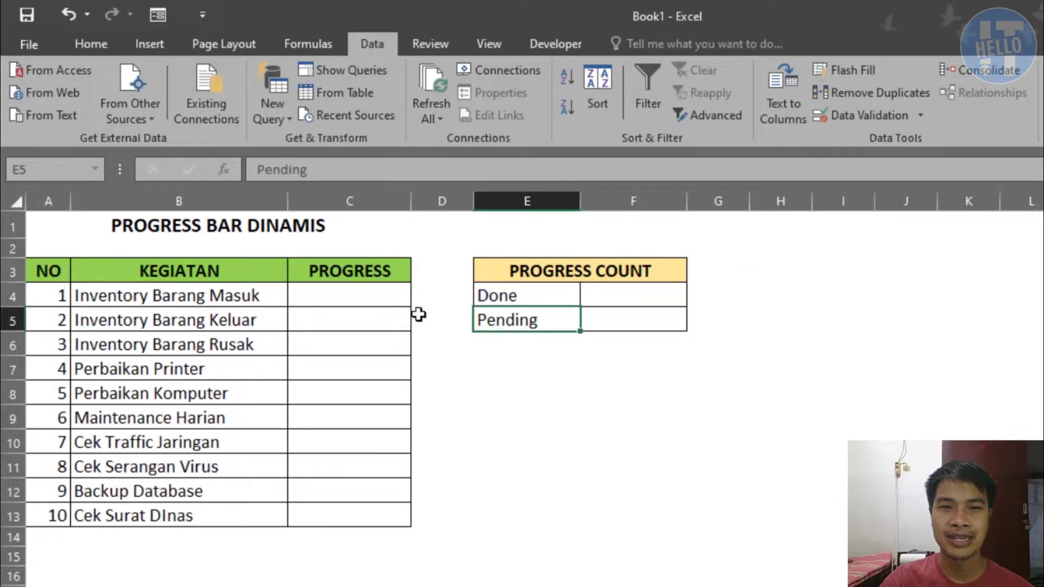
# Step: Select the PROGRESS cells C4:C13 and bring up Data Validation
pyautogui.moveTo(390, 305); pyautogui.dragTo(361, 514)
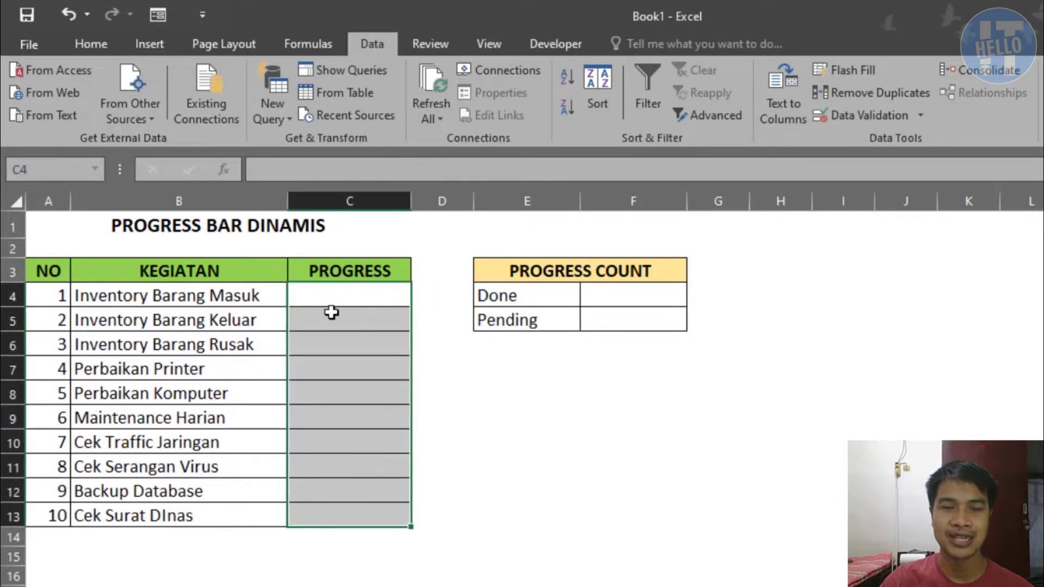
pyautogui.moveTo(335, 293); pyautogui.dragTo(351, 516)
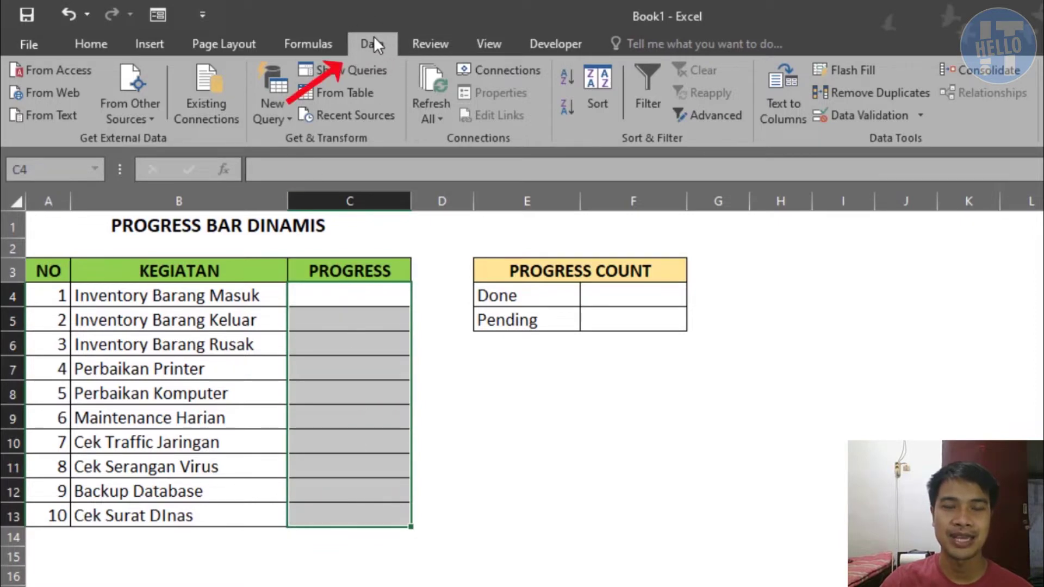
pyautogui.click(867, 114)
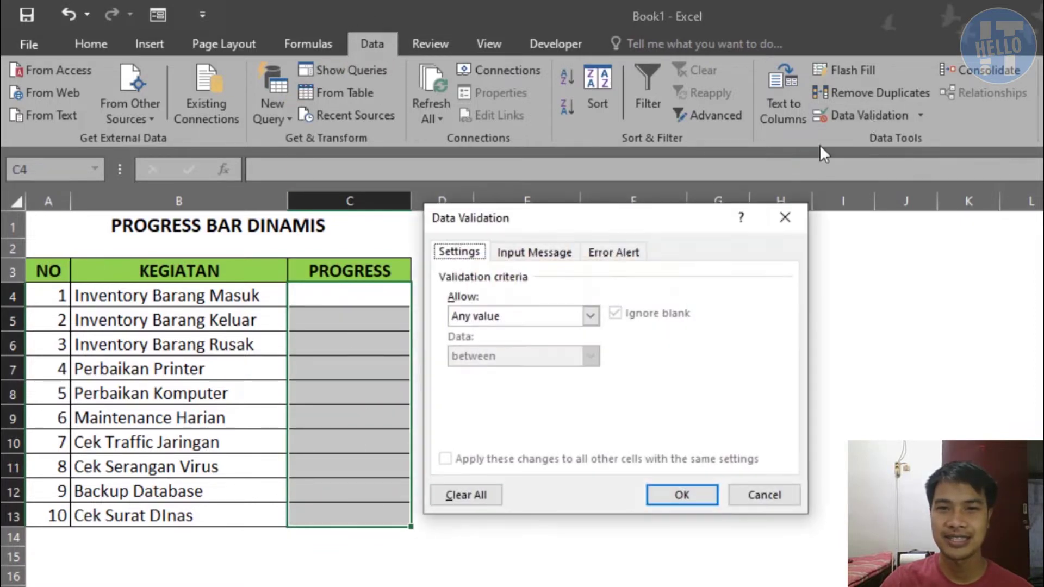
# Step: Set validation for C4:C13 to a List with source 'Done, Pending' and confirm it
pyautogui.click(589, 317)
pyautogui.click(508, 372)
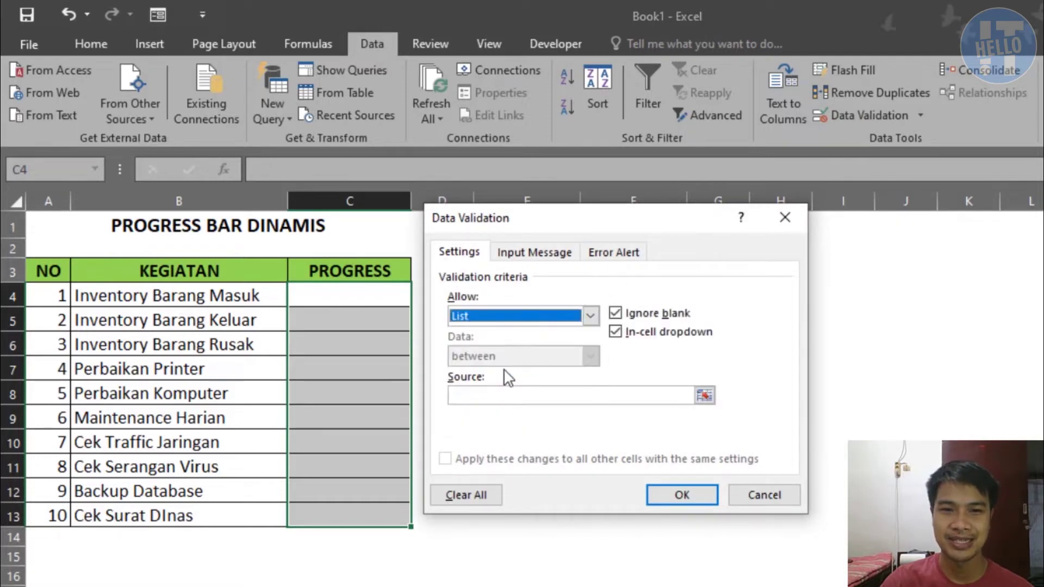
pyautogui.click(499, 395)
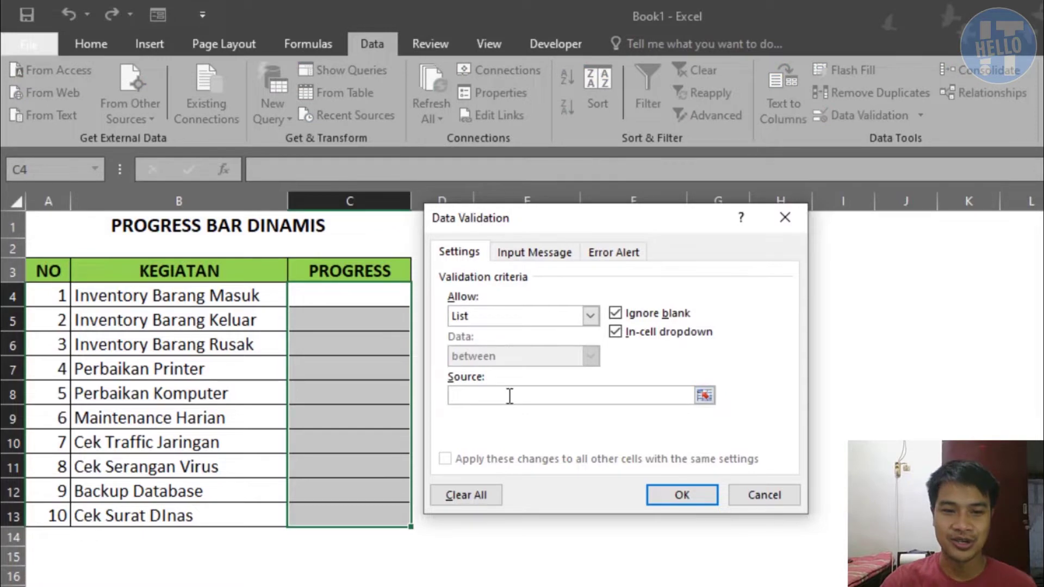
pyautogui.write('Done, Pending')
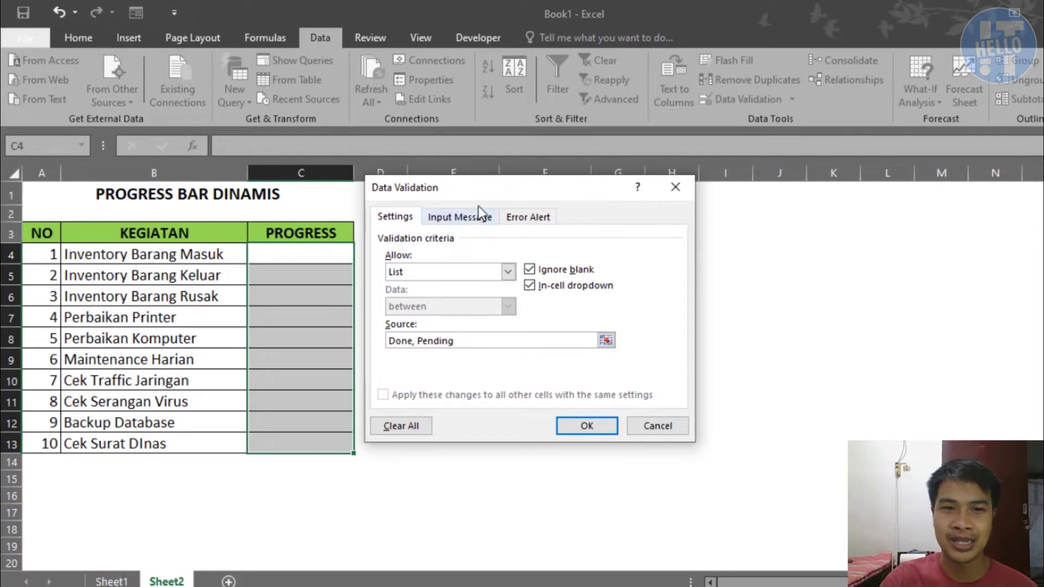
pyautogui.moveTo(478, 206); pyautogui.dragTo(723, 216)
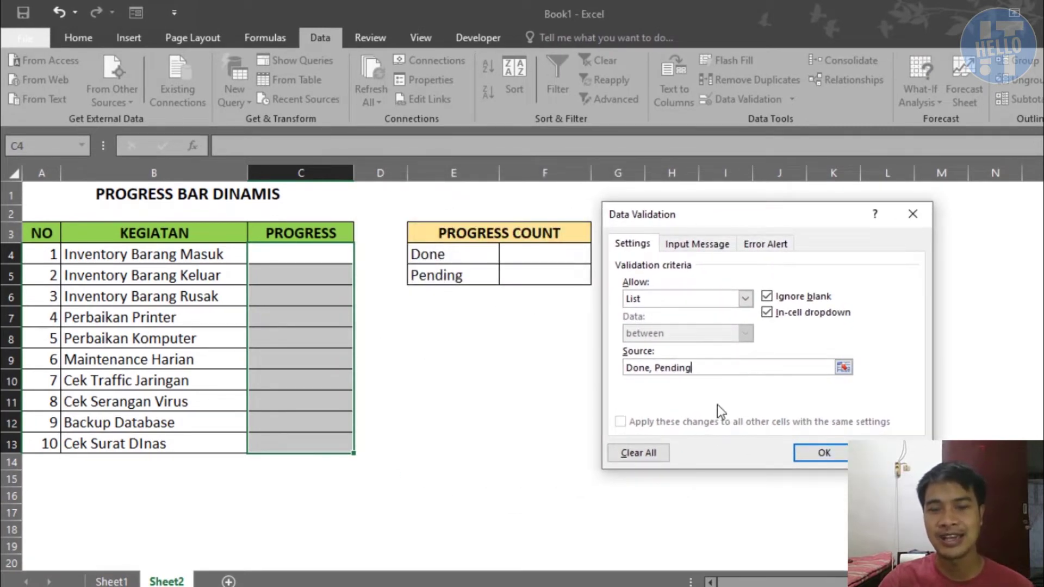
pyautogui.click(804, 454)
# Step: Set Inventory Barang Masuk to Done, Inventory Barang Keluar to Pending and Inventory Barang Rusak to Done
pyautogui.click(444, 387)
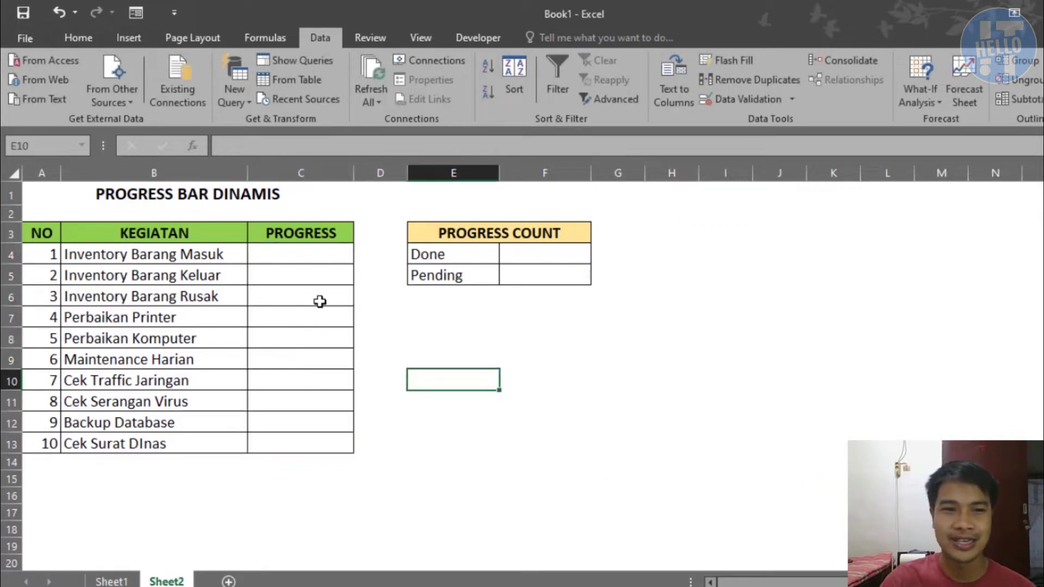
pyautogui.click(300, 254)
pyautogui.click(362, 255)
pyautogui.click(319, 271)
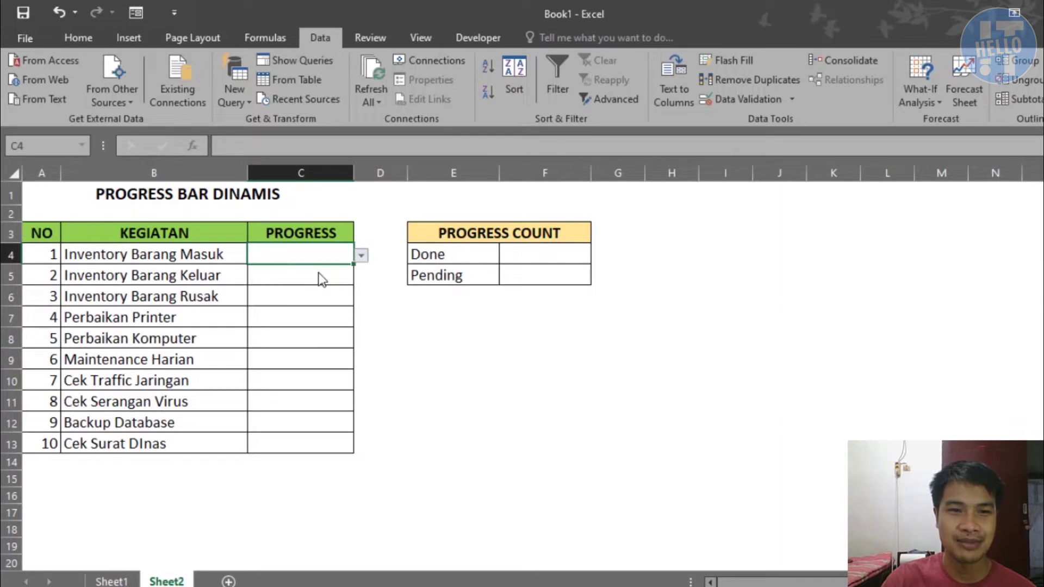
pyautogui.click(326, 276)
pyautogui.click(362, 277)
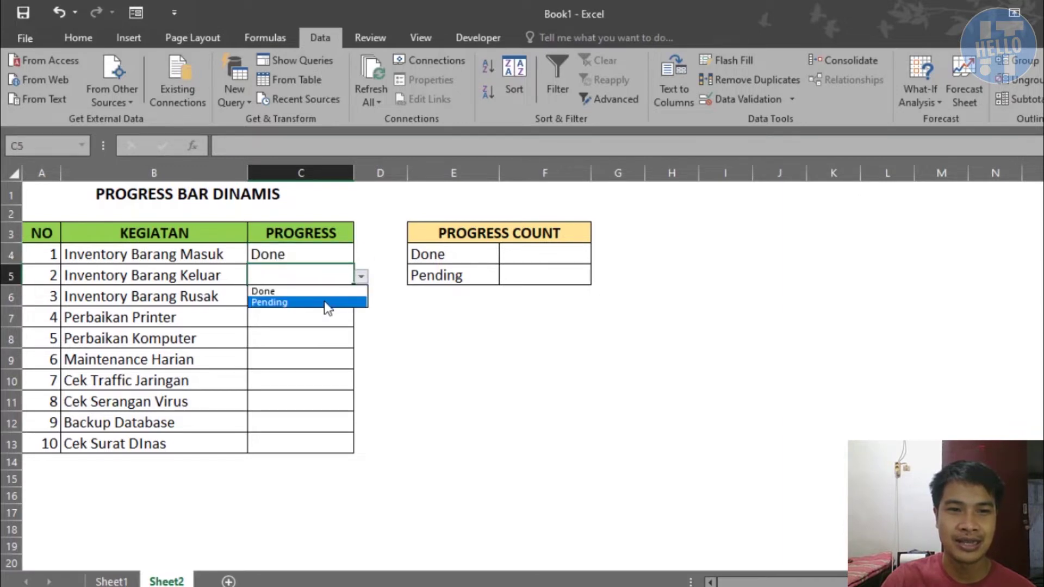
pyautogui.click(325, 300)
pyautogui.click(327, 296)
pyautogui.click(360, 298)
pyautogui.click(332, 312)
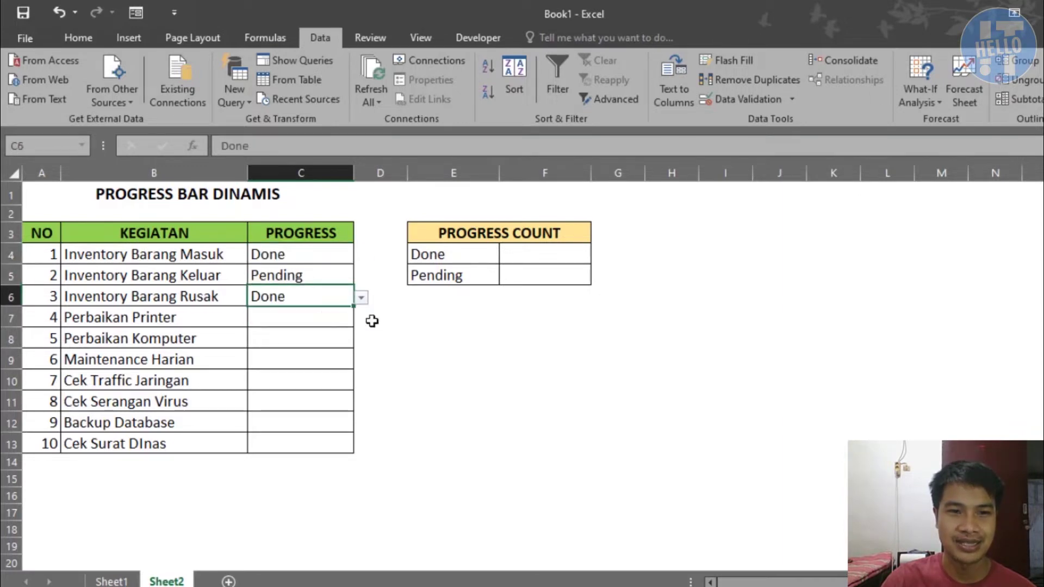
pyautogui.click(388, 332)
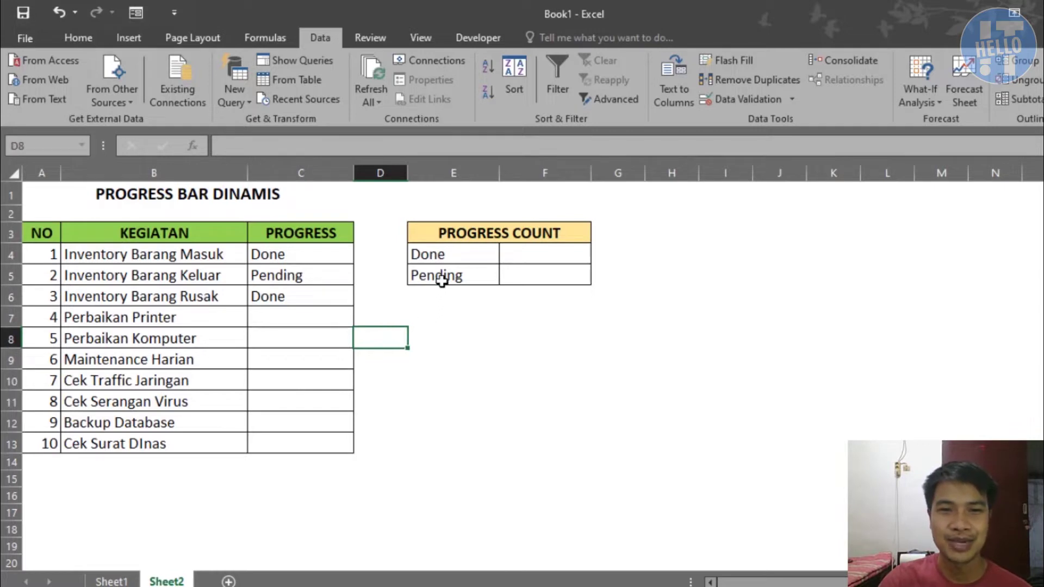
pyautogui.moveTo(445, 237); pyautogui.dragTo(506, 264)
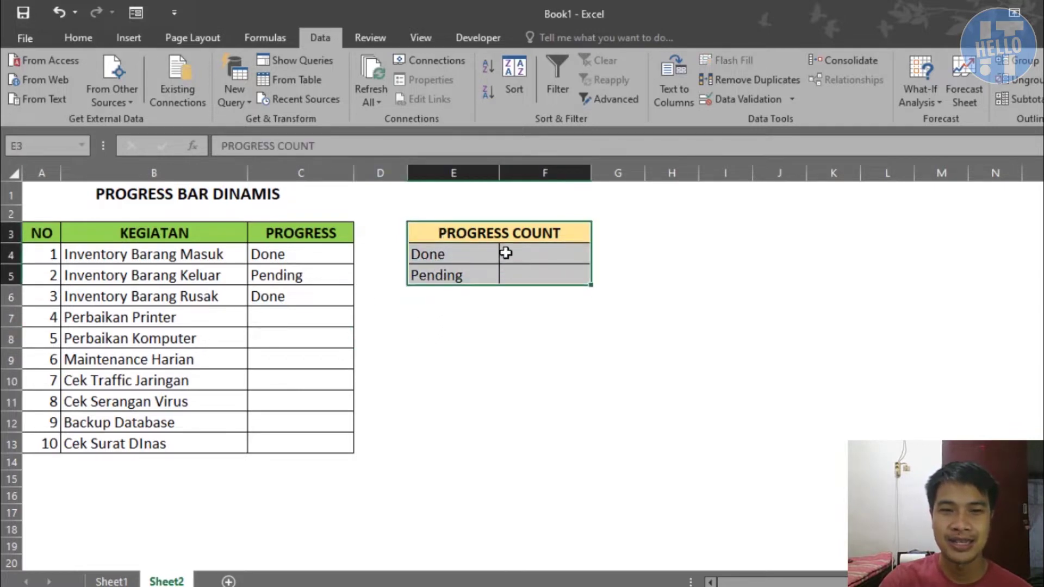
# Step: In F4, begin a COUNTIF formula over the locked range $C$4:$C$13
pyautogui.click(477, 257)
pyautogui.click(461, 276)
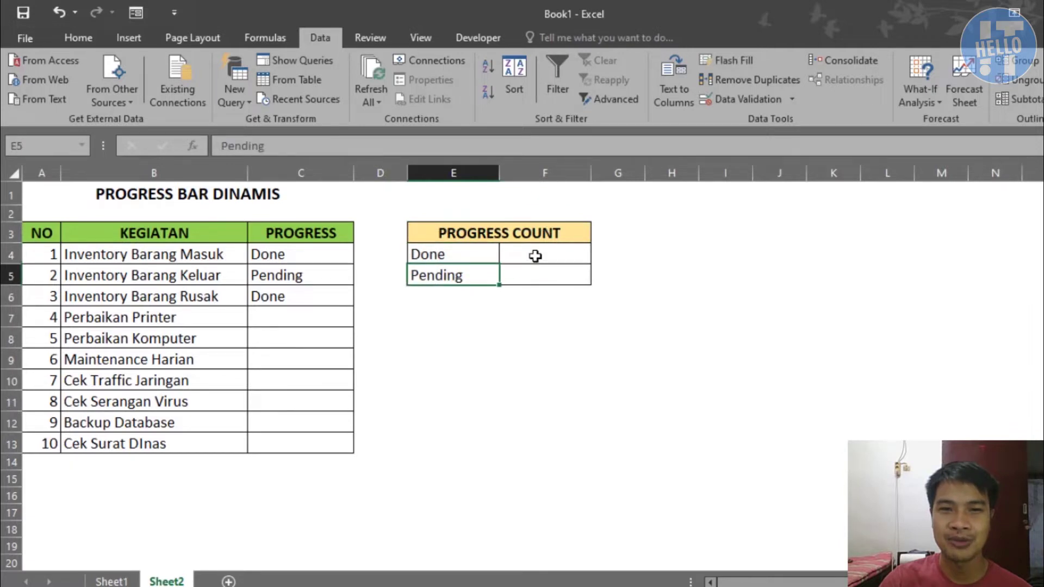
pyautogui.click(536, 256)
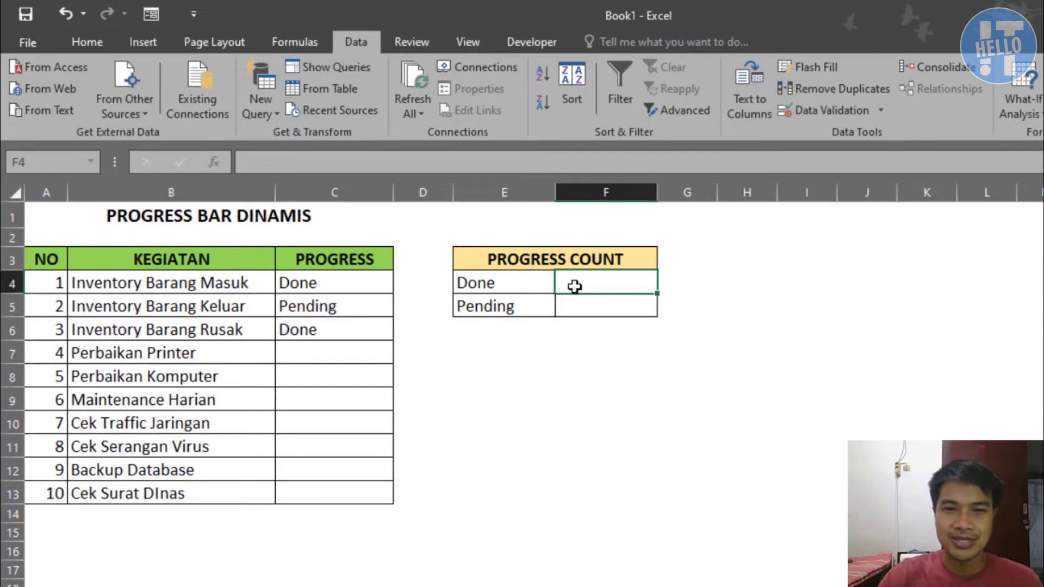
pyautogui.write('=(')
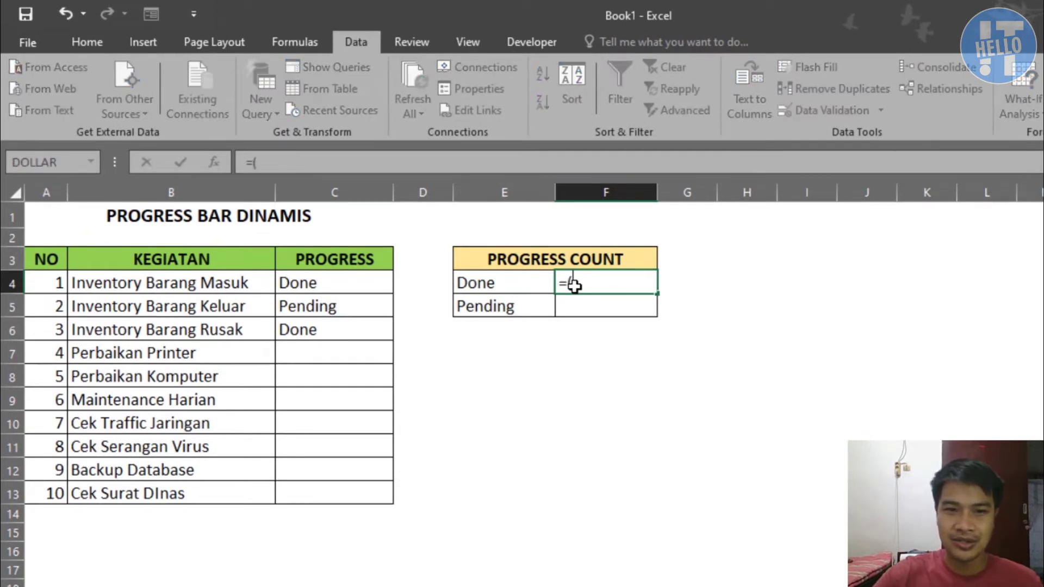
pyautogui.write('count')
pyautogui.press('Down')
pyautogui.press('Down')
pyautogui.press('Down')
pyautogui.press('Tab')
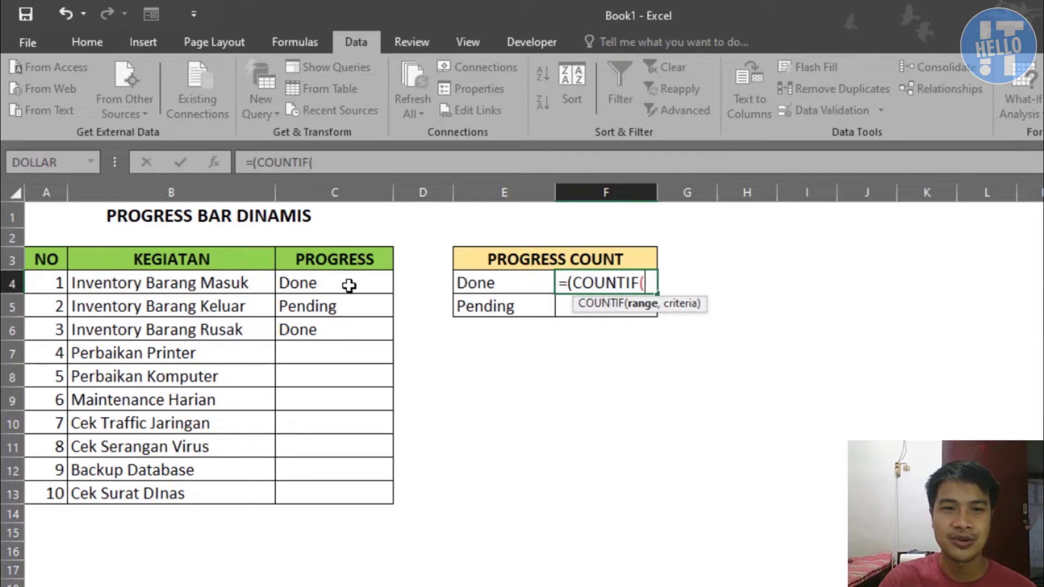
pyautogui.moveTo(349, 286); pyautogui.dragTo(326, 494)
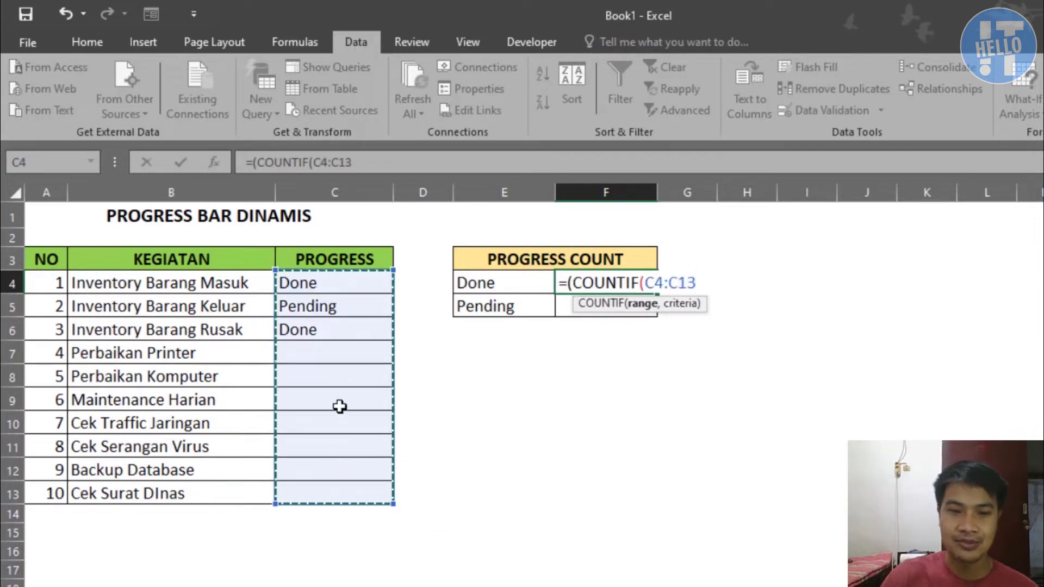
pyautogui.press('F4')
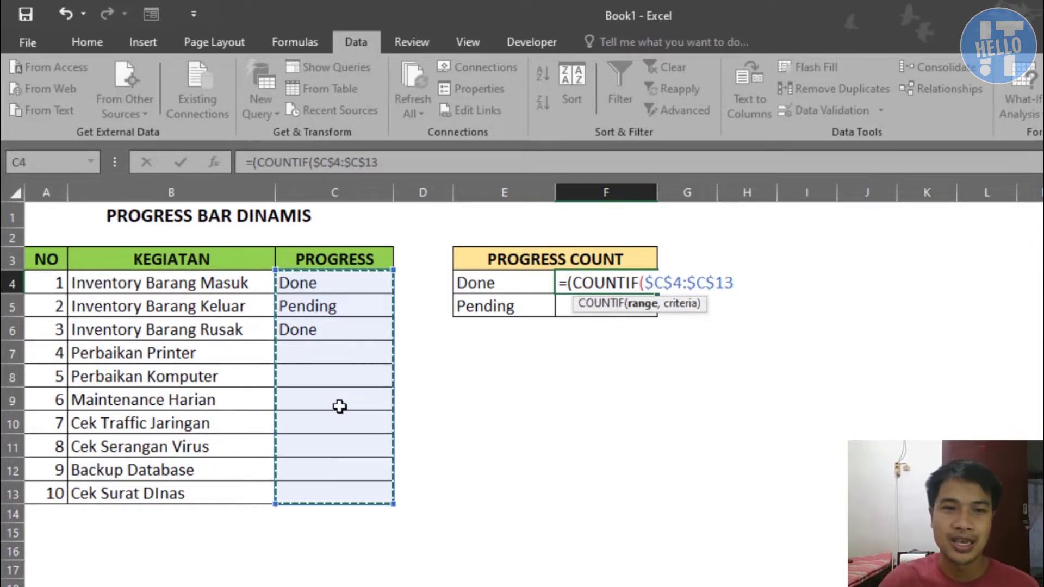
# Step: Complete F4 as =(COUNTIF($C$4:$C$13,E4))/(COUNTA(B4:B13)) and enter it
pyautogui.write(',')
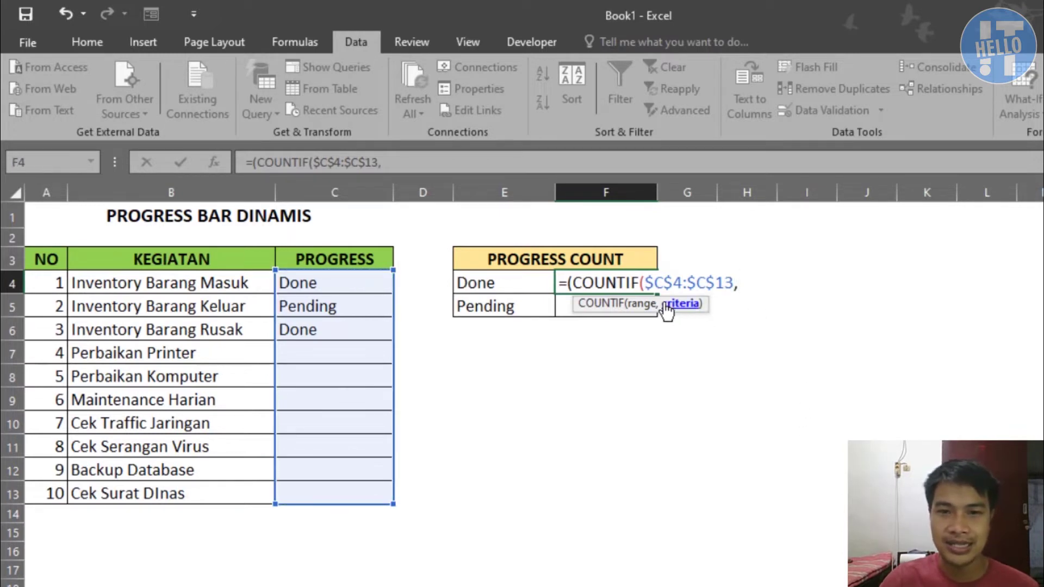
pyautogui.click(501, 283)
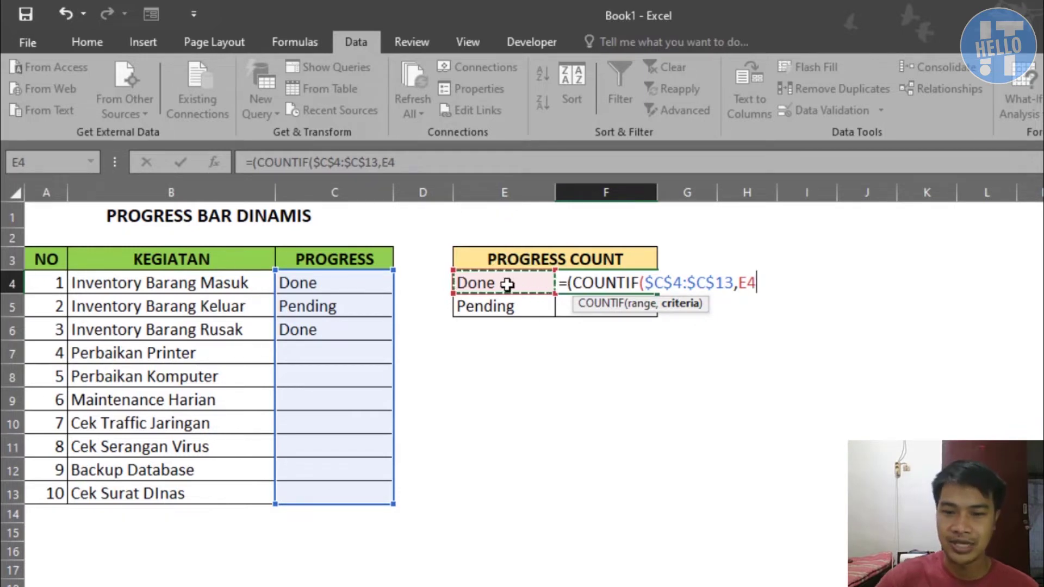
pyautogui.write('))/')
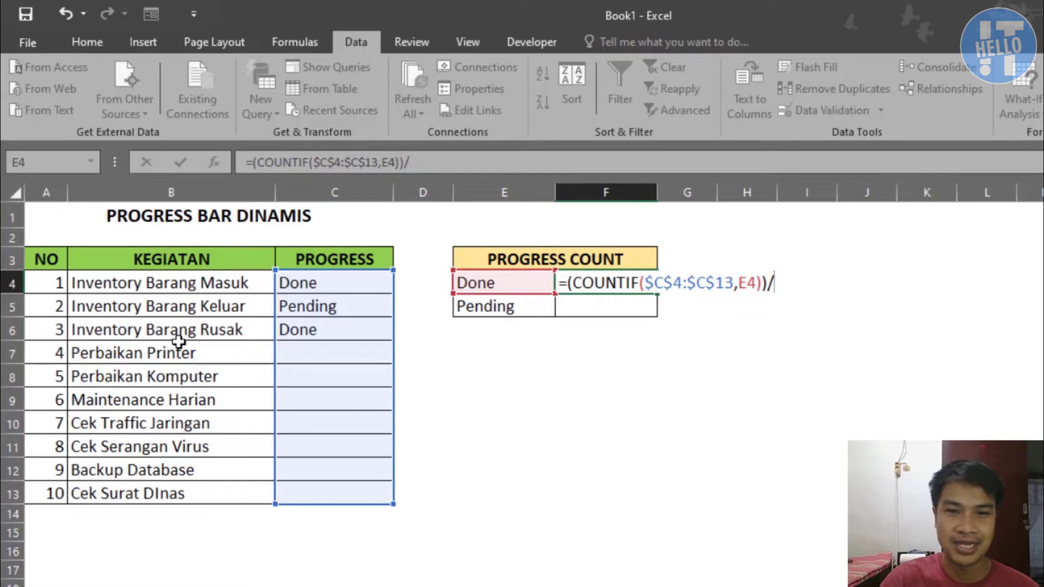
pyautogui.write('count')
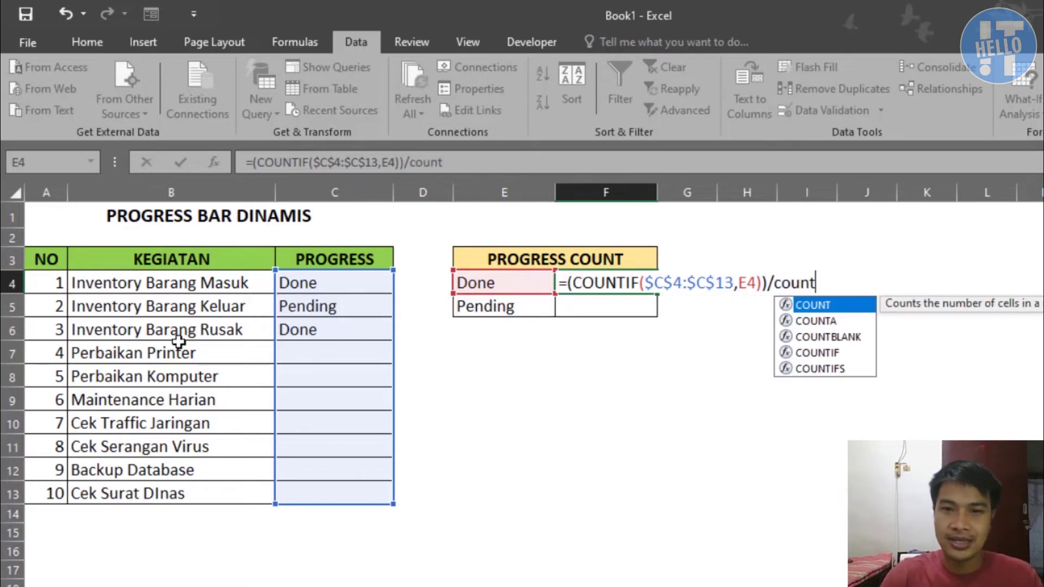
pyautogui.write('a')
pyautogui.press('Tab')
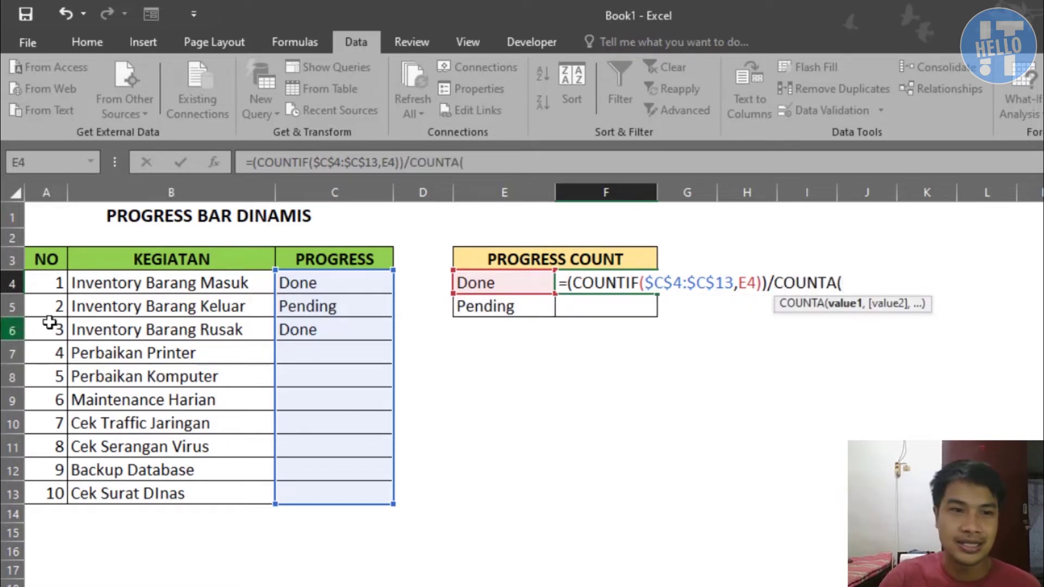
pyautogui.moveTo(109, 290); pyautogui.dragTo(112, 495)
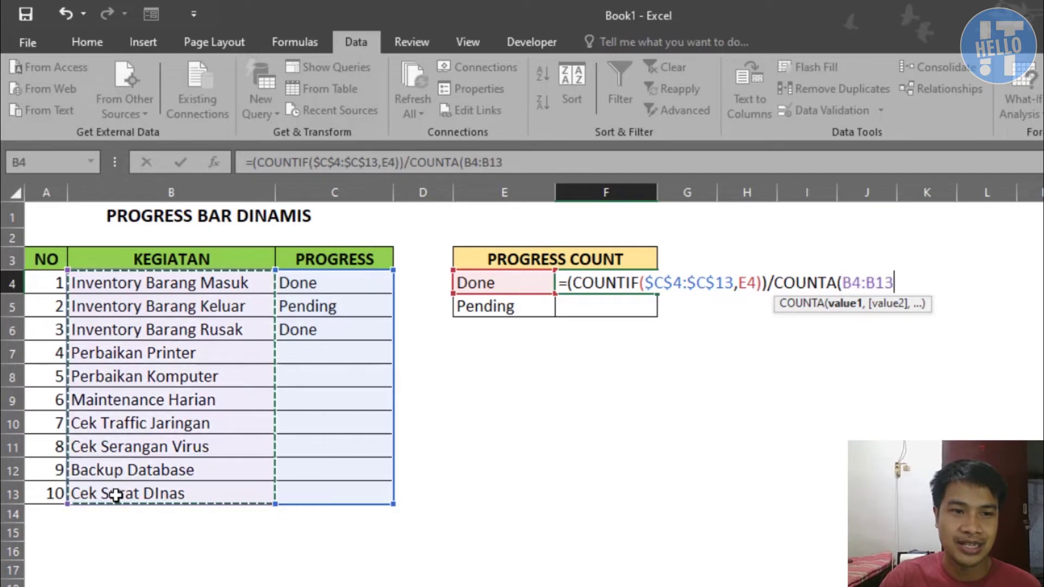
pyautogui.write(')')
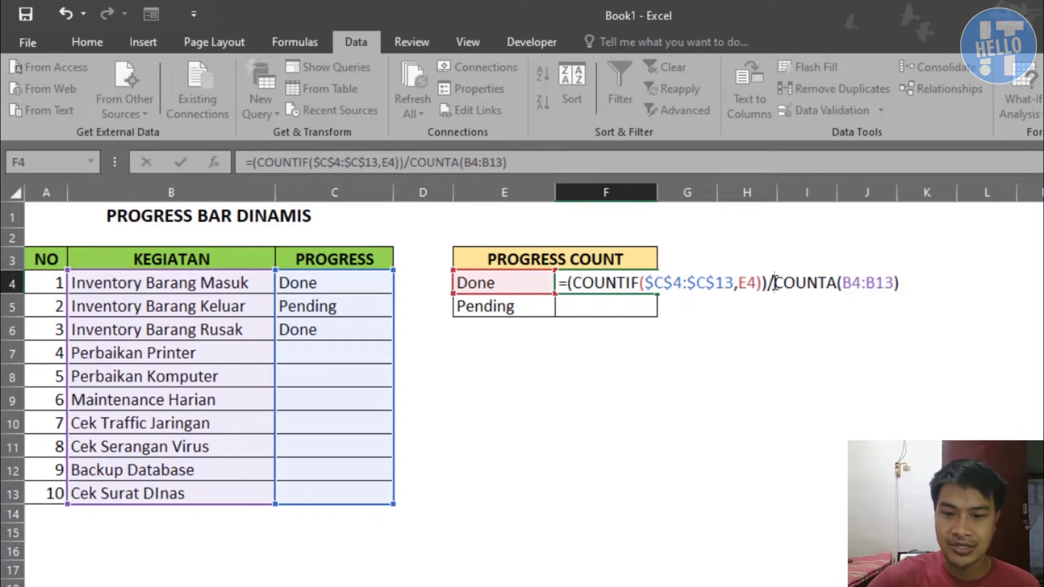
pyautogui.write('(')
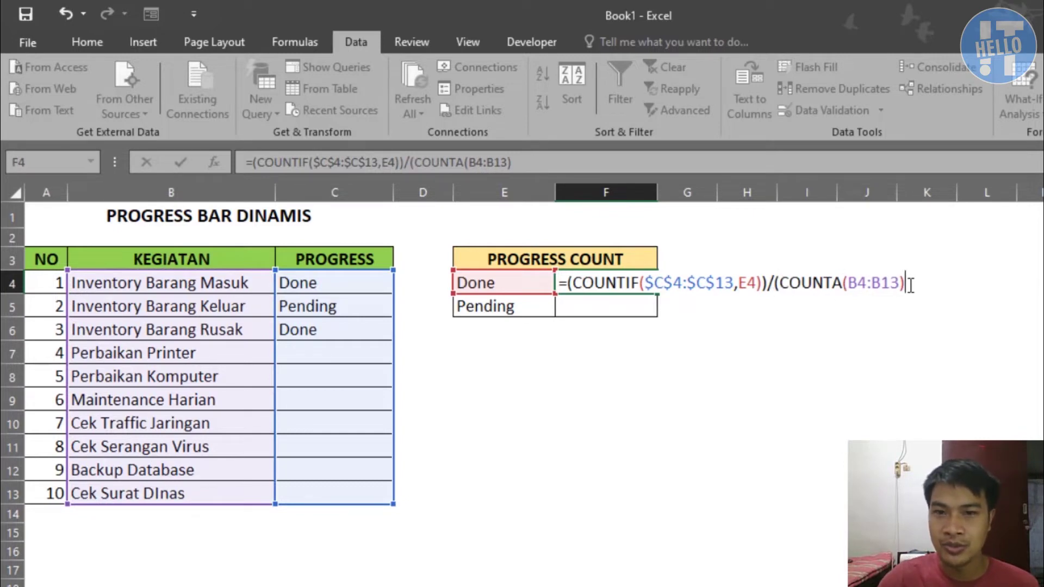
pyautogui.write(')')
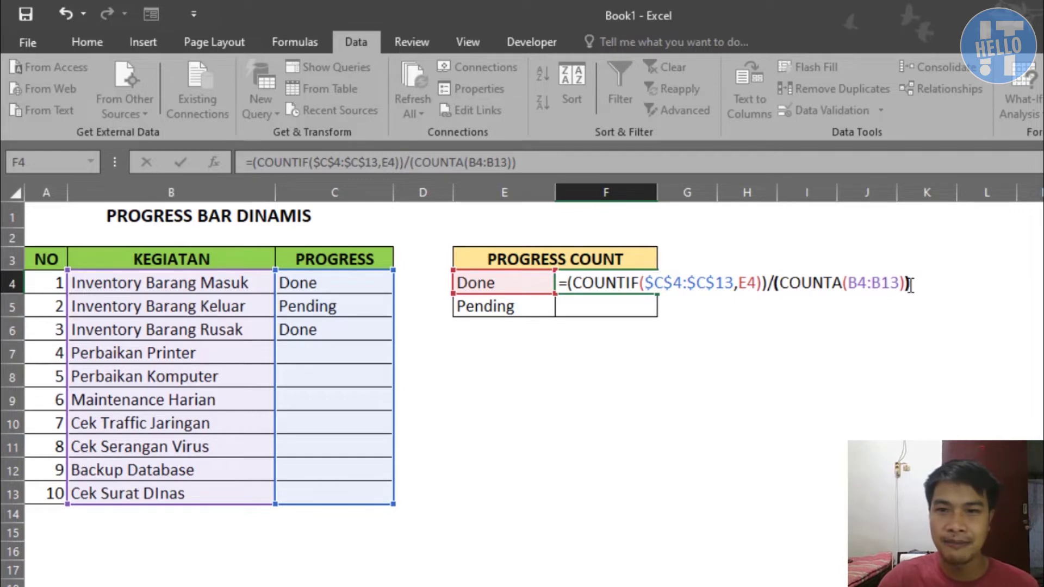
pyautogui.press('Return')
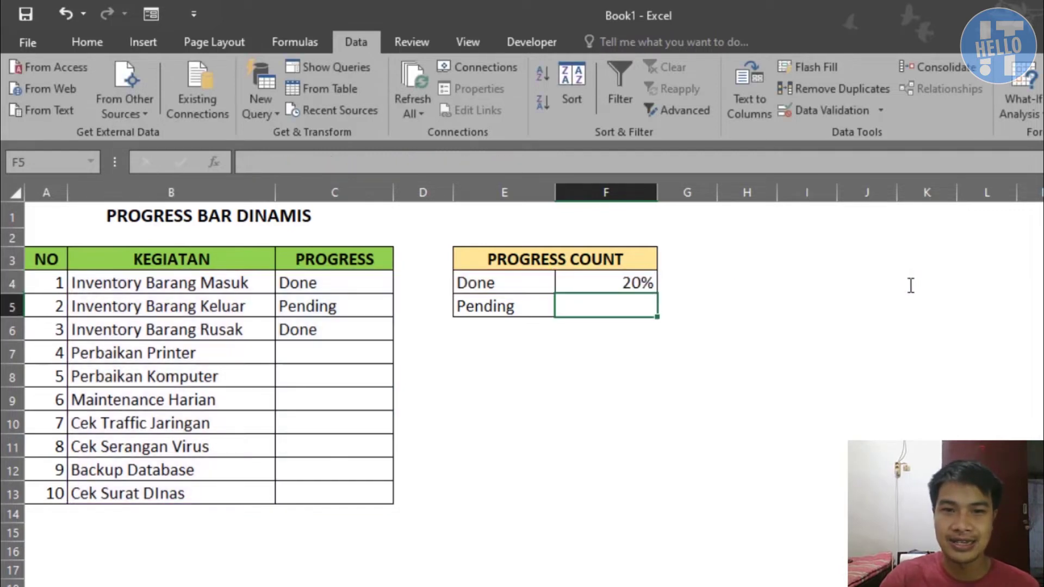
# Step: Review the F4 formula against B4:B13 and format it as a percentage showing 20%
pyautogui.click(582, 285)
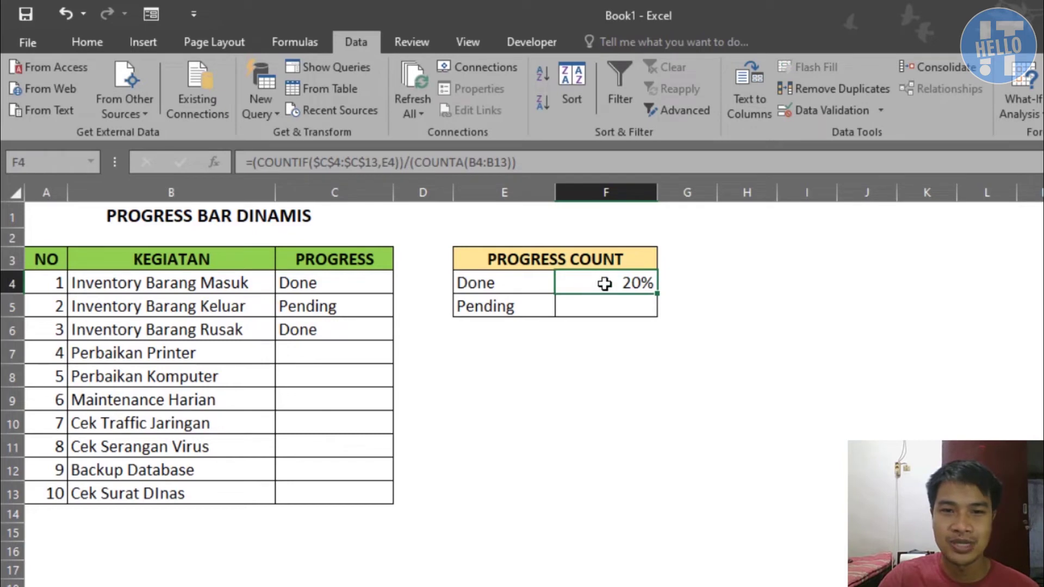
pyautogui.moveTo(172, 286)
pyautogui.mouseDown()
pyautogui.moveTo(205, 450)
pyautogui.moveTo(177, 491)
pyautogui.mouseUp()
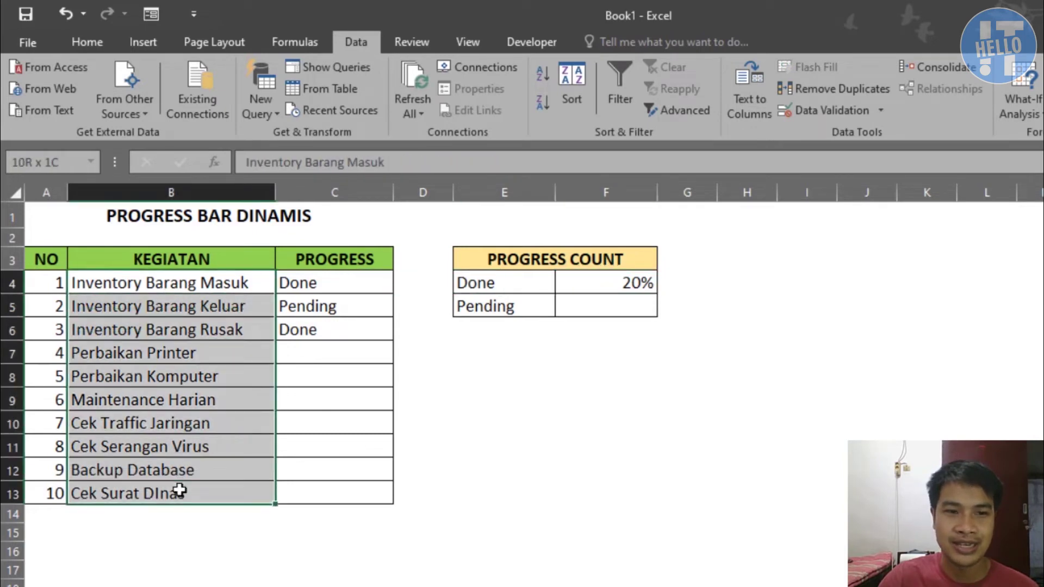
pyautogui.click(600, 291)
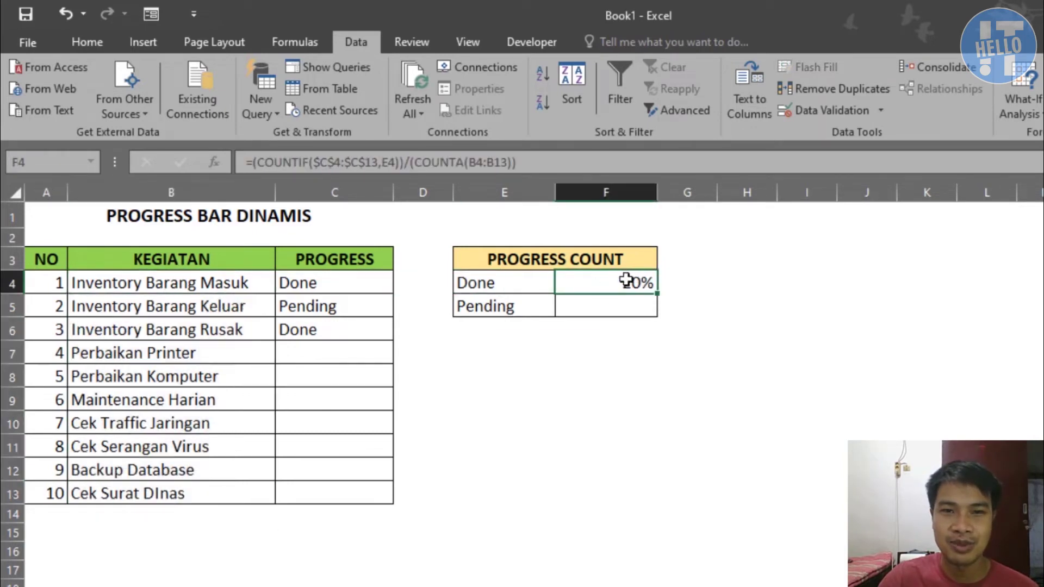
pyautogui.click(89, 42)
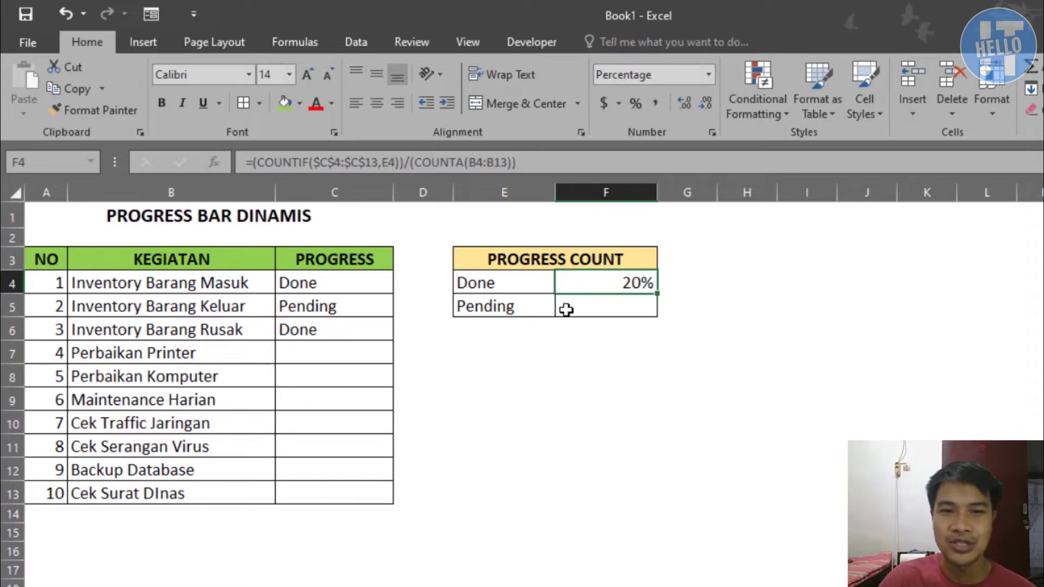
pyautogui.click(575, 309)
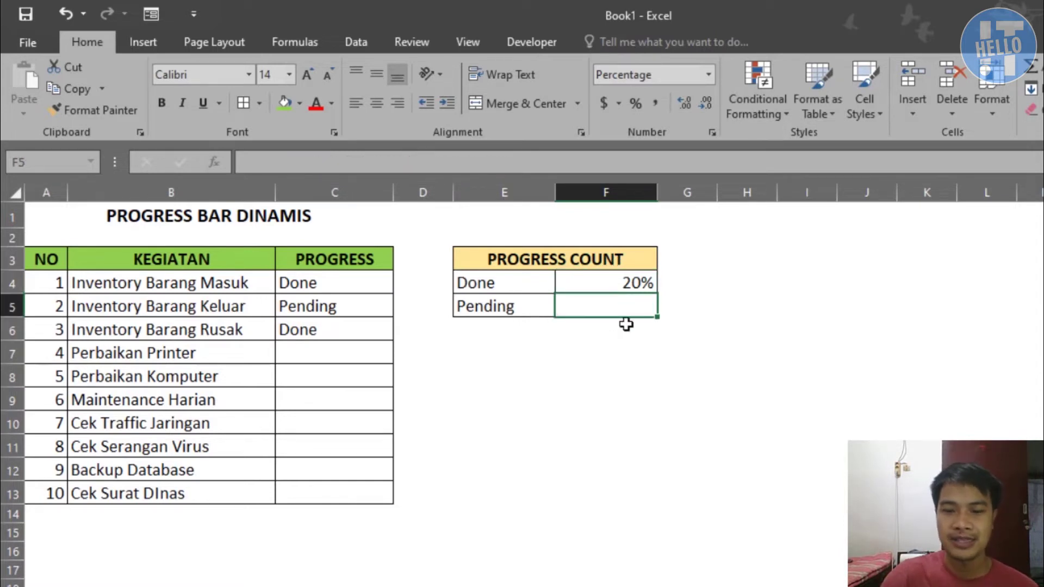
# Step: Enter =1-F4 in F5 so Pending shows 80%
pyautogui.write('=1-')
pyautogui.click(616, 281)
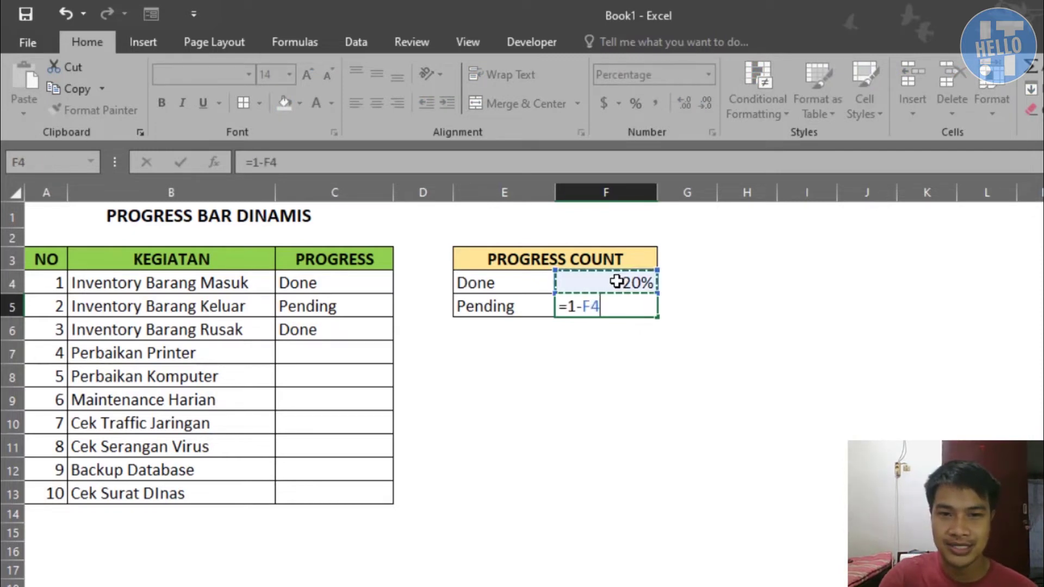
pyautogui.press('Return')
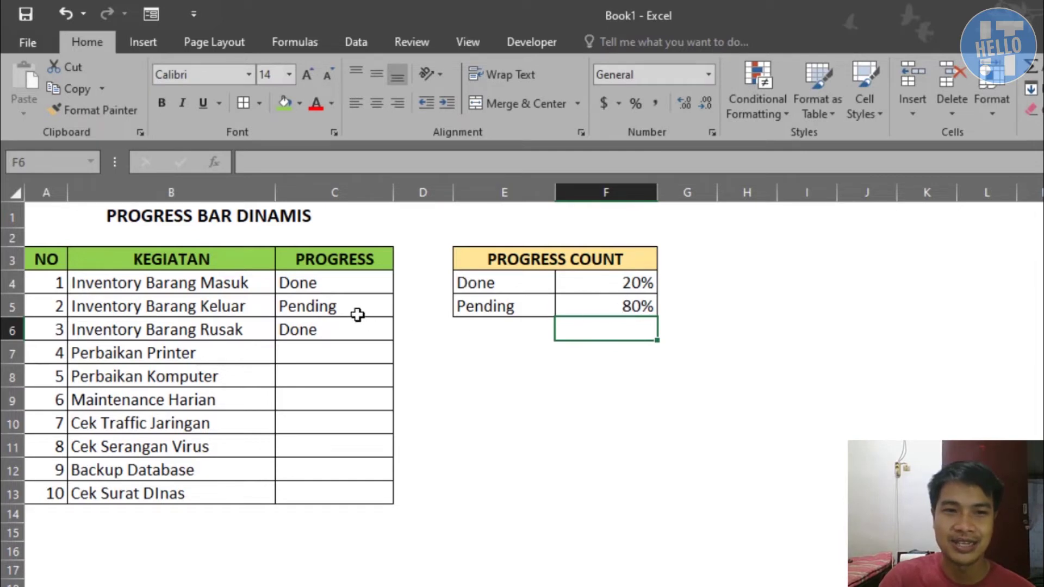
pyautogui.moveTo(534, 306); pyautogui.dragTo(566, 307)
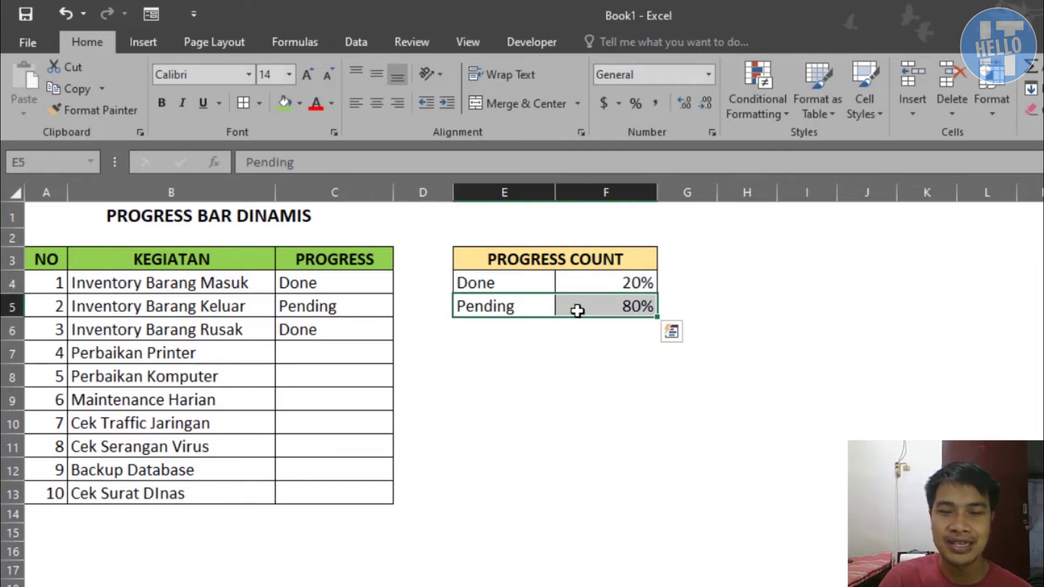
pyautogui.moveTo(341, 348); pyautogui.dragTo(350, 492)
pyautogui.click(464, 375)
pyautogui.click(357, 309)
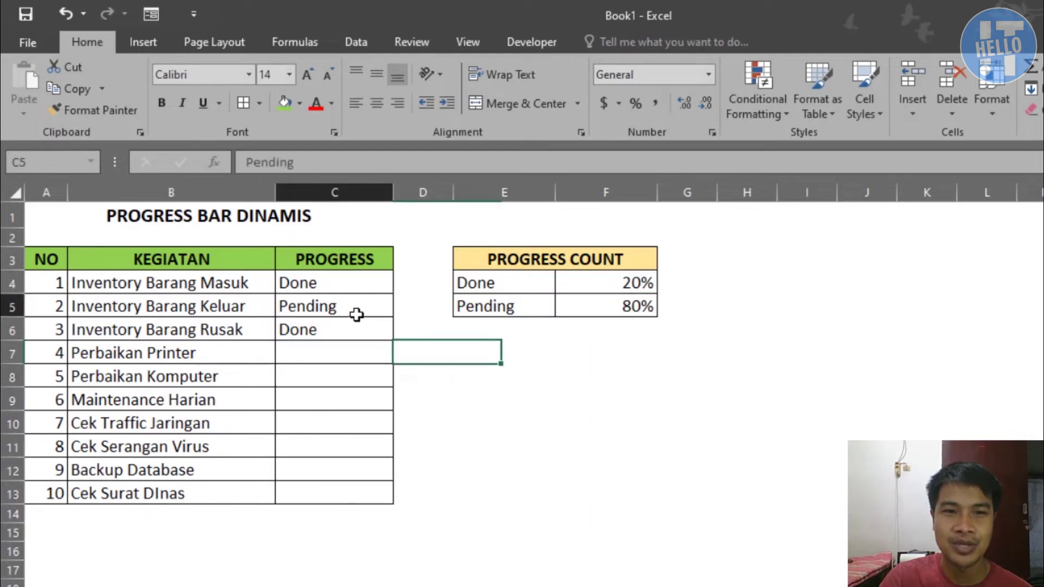
pyautogui.click(384, 353)
pyautogui.click(402, 354)
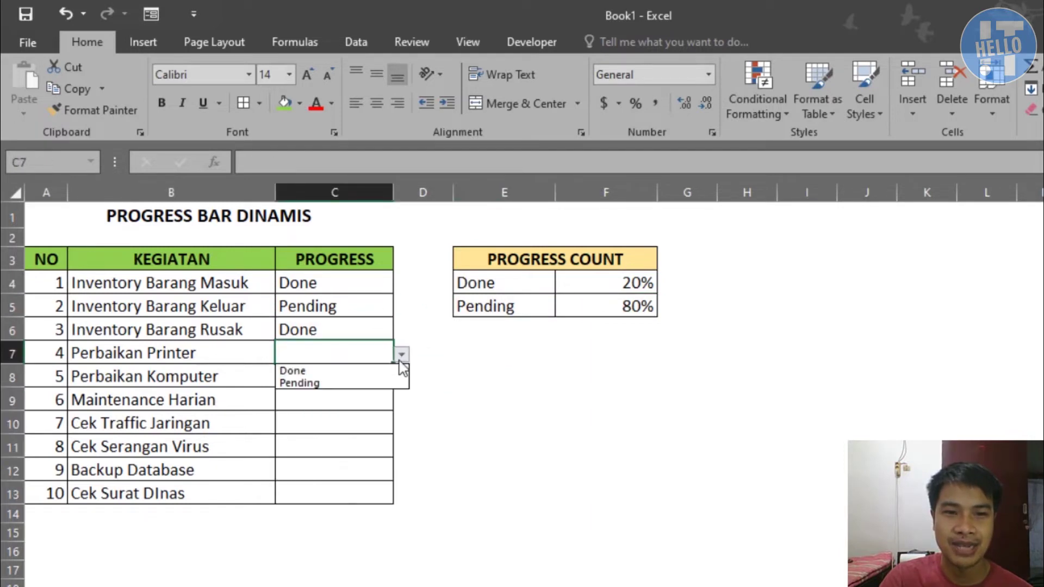
pyautogui.click(379, 383)
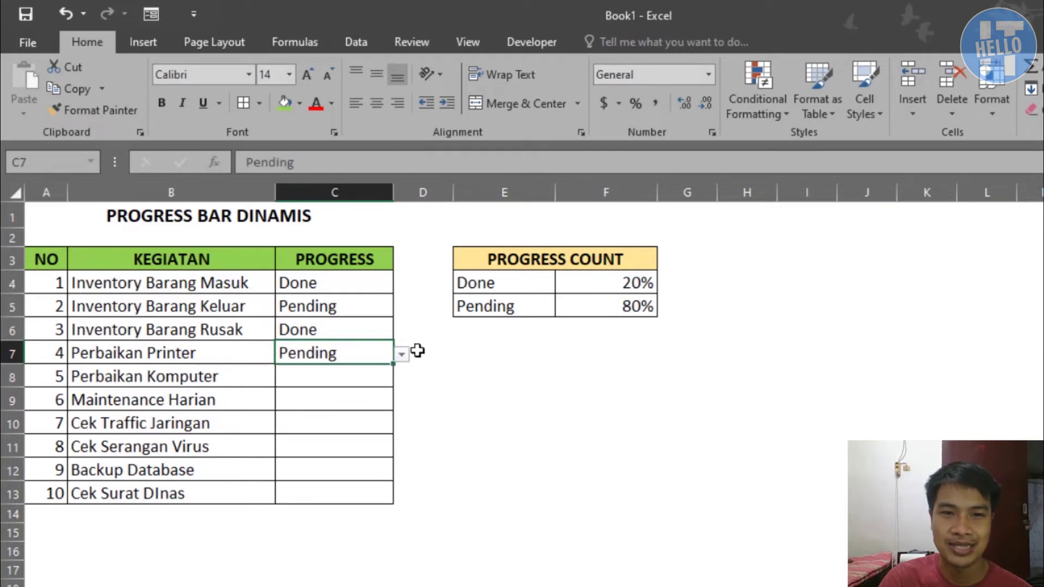
pyautogui.click(354, 308)
pyautogui.click(401, 308)
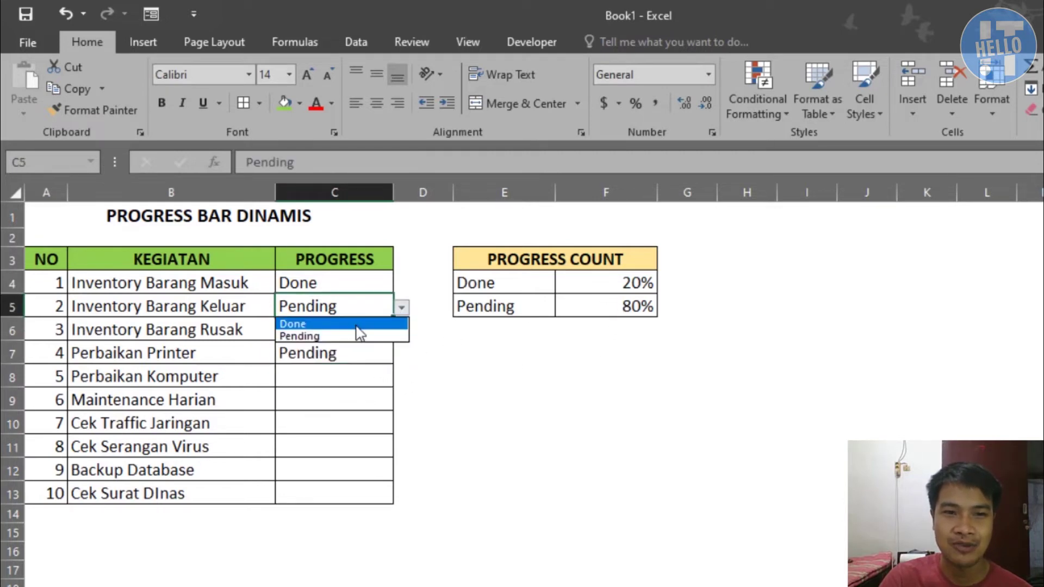
pyautogui.click(357, 325)
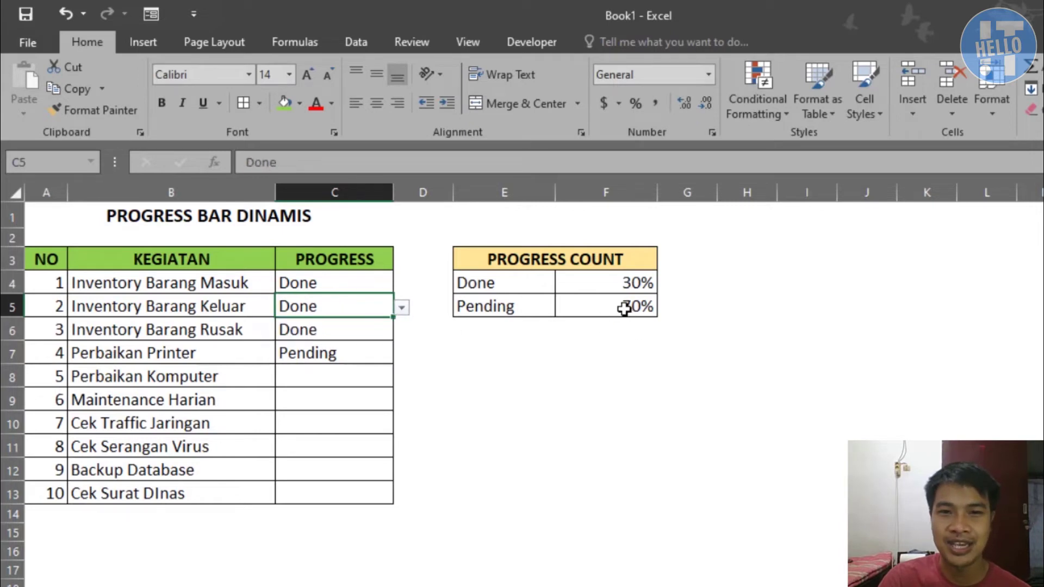
pyautogui.click(616, 290)
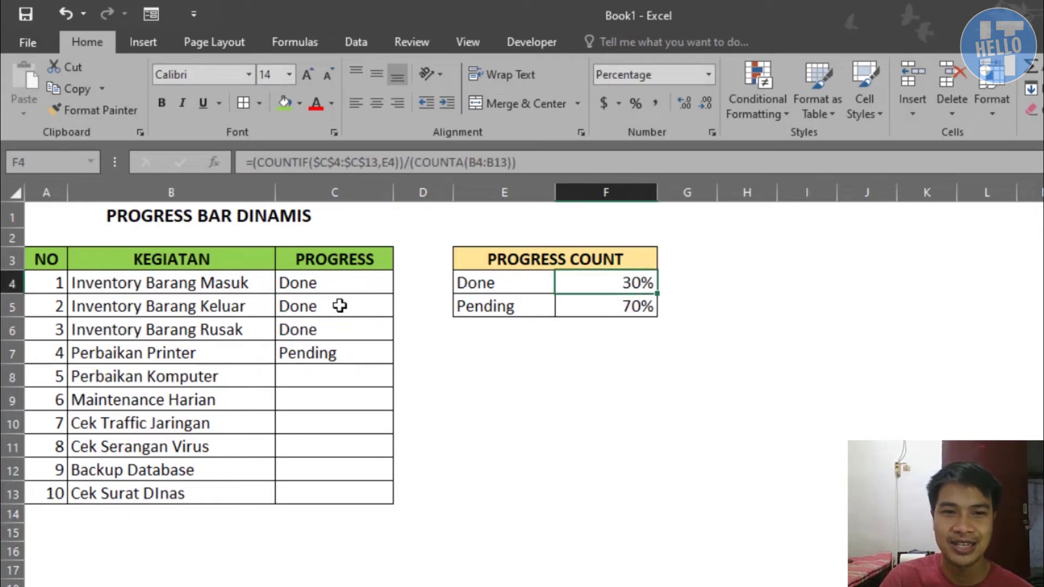
pyautogui.moveTo(338, 286); pyautogui.dragTo(336, 328)
pyautogui.click(639, 389)
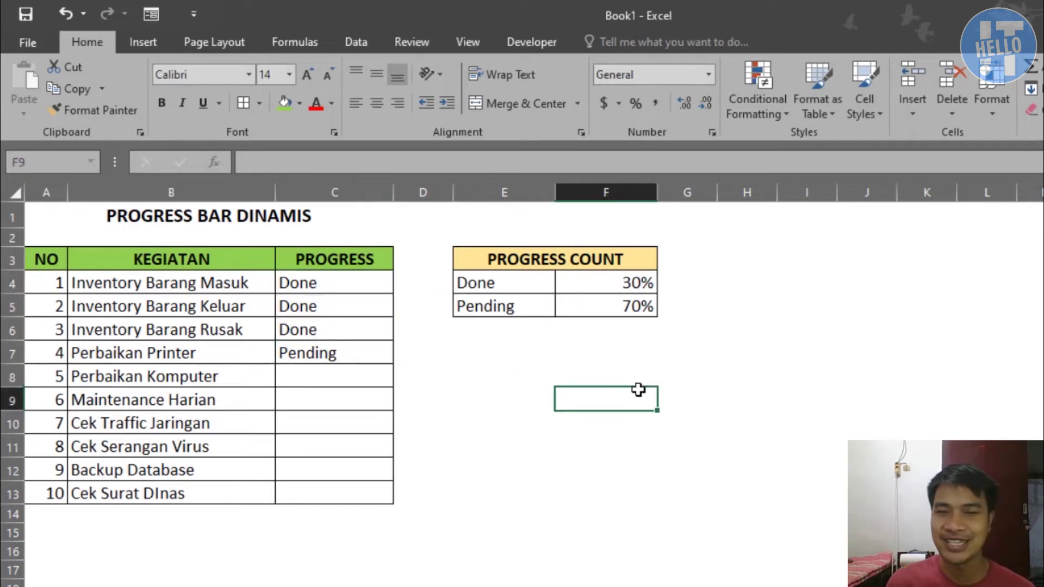
pyautogui.click(491, 349)
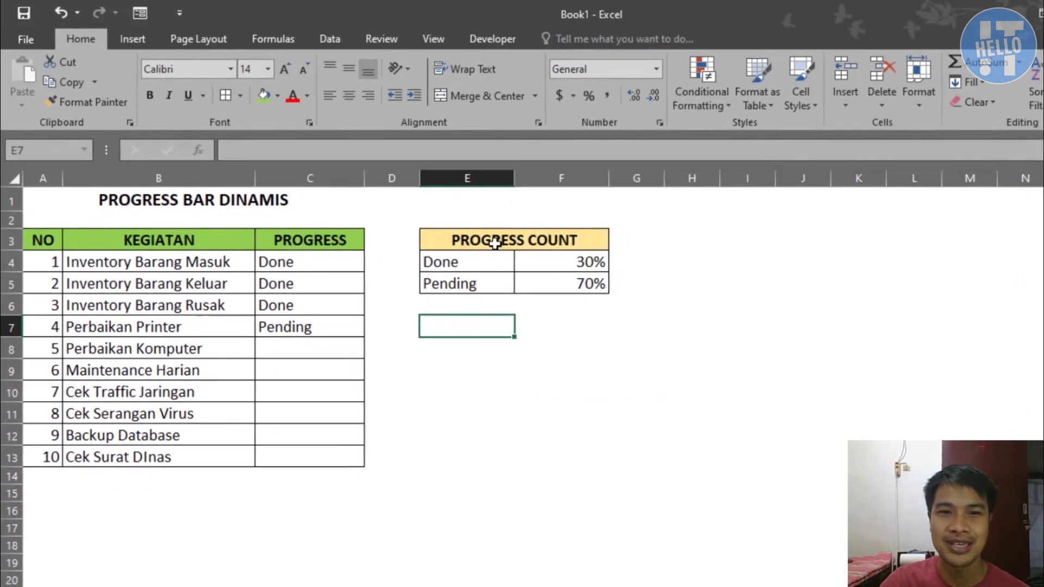
pyautogui.moveTo(495, 243); pyautogui.dragTo(511, 281)
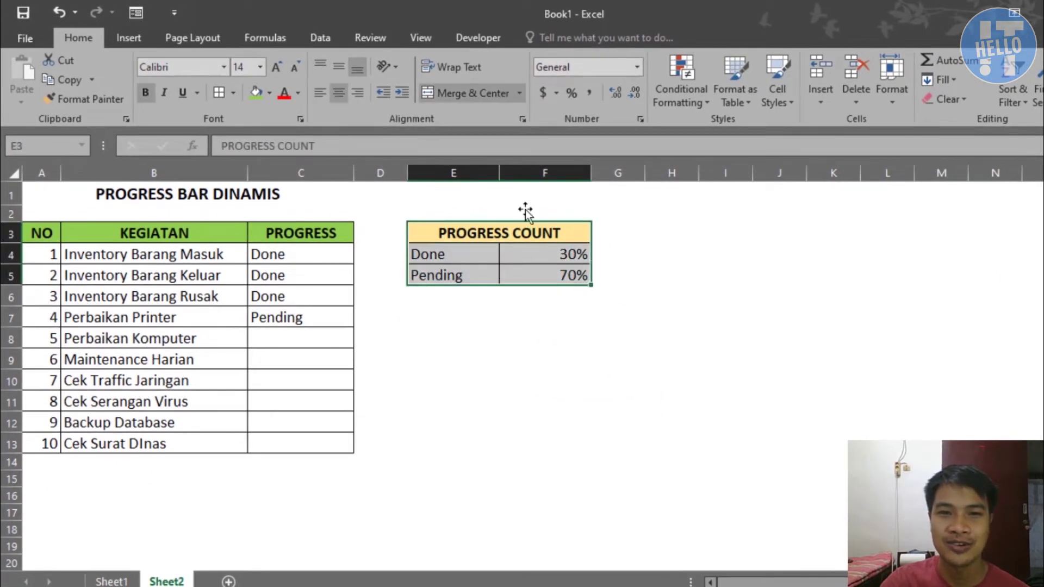
# Step: Insert a doughnut chart from the PROGRESS COUNT table
pyautogui.click(123, 38)
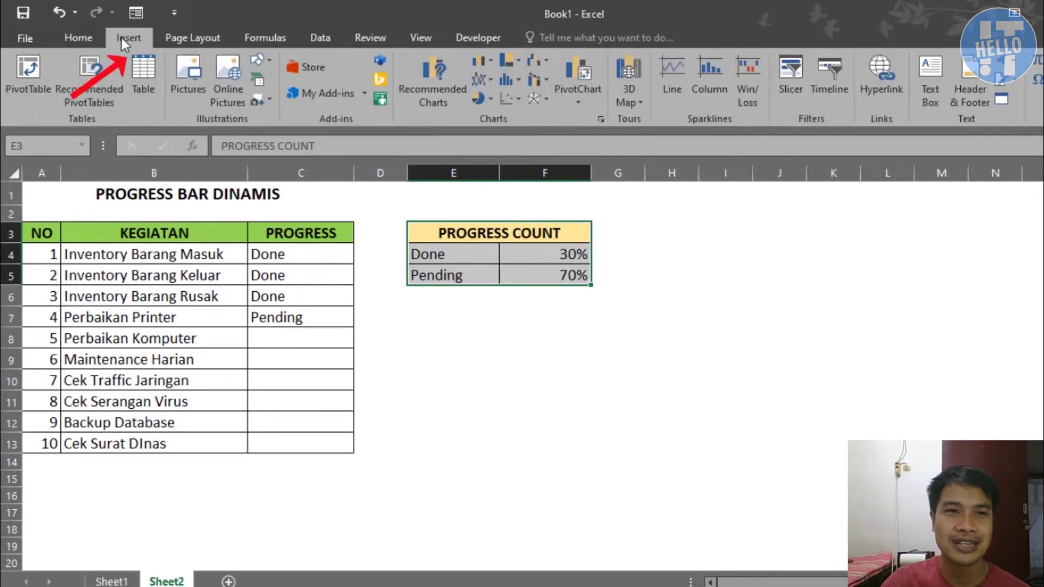
pyautogui.click(486, 99)
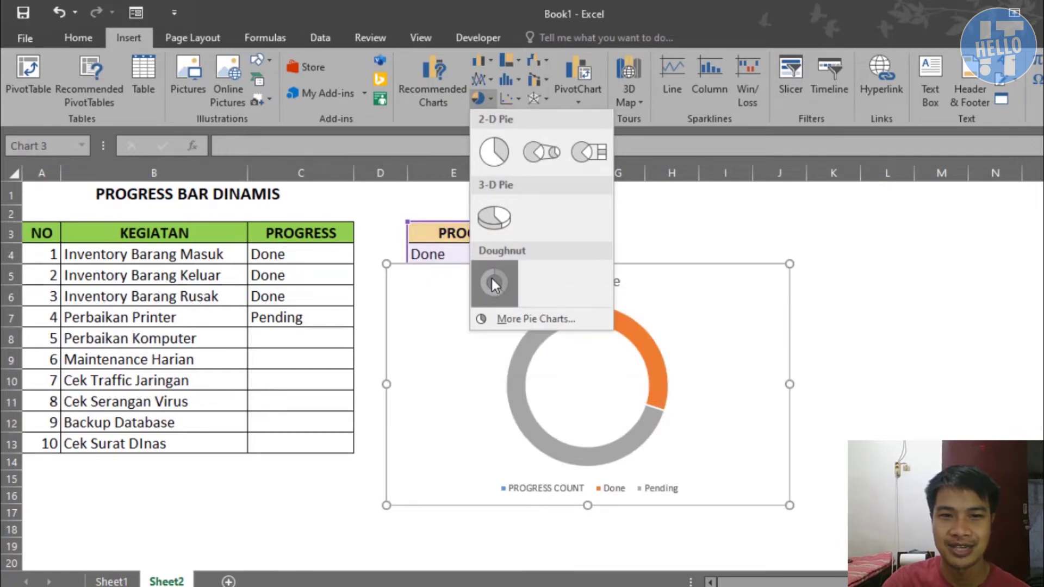
pyautogui.click(493, 282)
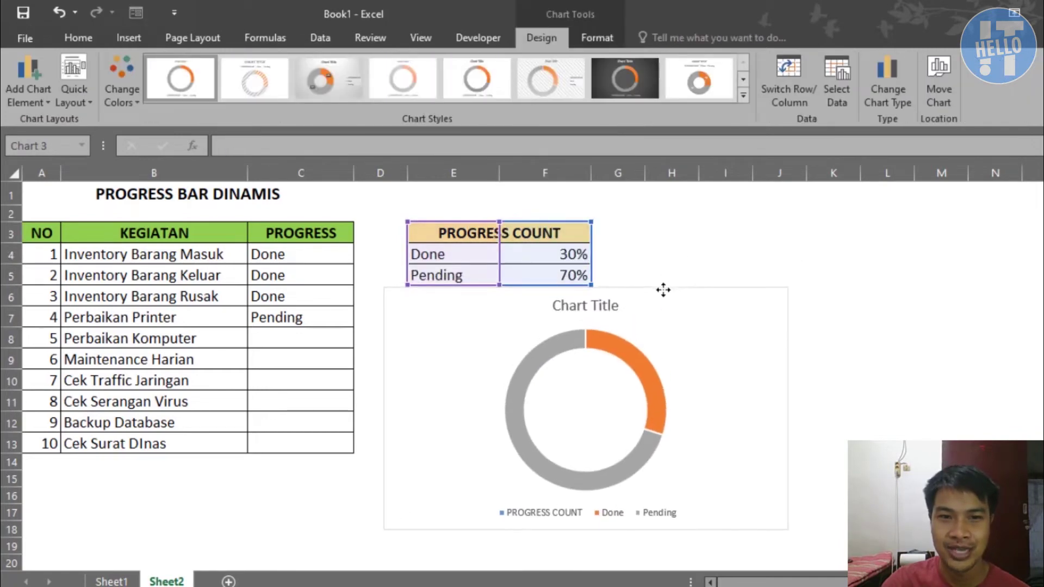
# Step: Narrow the doughnut chart and position it just below the count table
pyautogui.moveTo(793, 411); pyautogui.dragTo(704, 409)
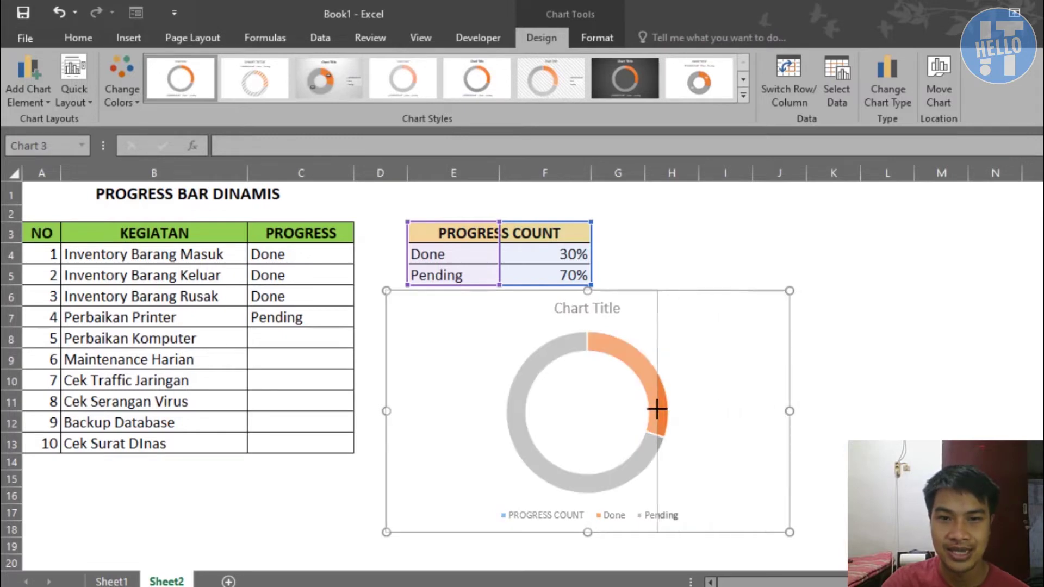
pyautogui.moveTo(677, 409); pyautogui.dragTo(657, 409)
pyautogui.moveTo(604, 296); pyautogui.dragTo(581, 297)
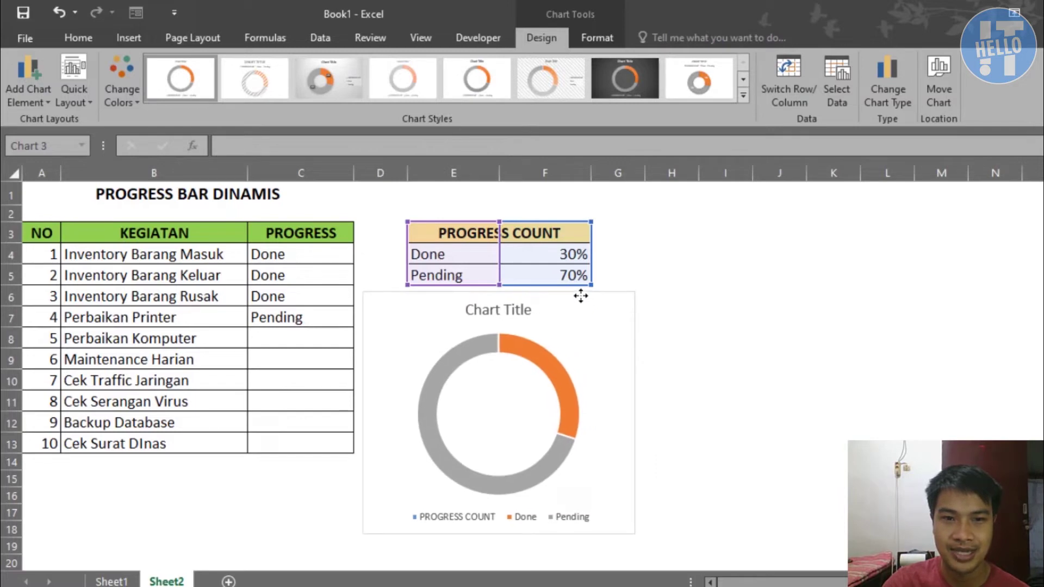
pyautogui.moveTo(581, 297); pyautogui.dragTo(579, 295)
# Step: Delete the doughnut chart's Chart Title and legend, leaving only the Done/Pending ring
pyautogui.click(529, 311)
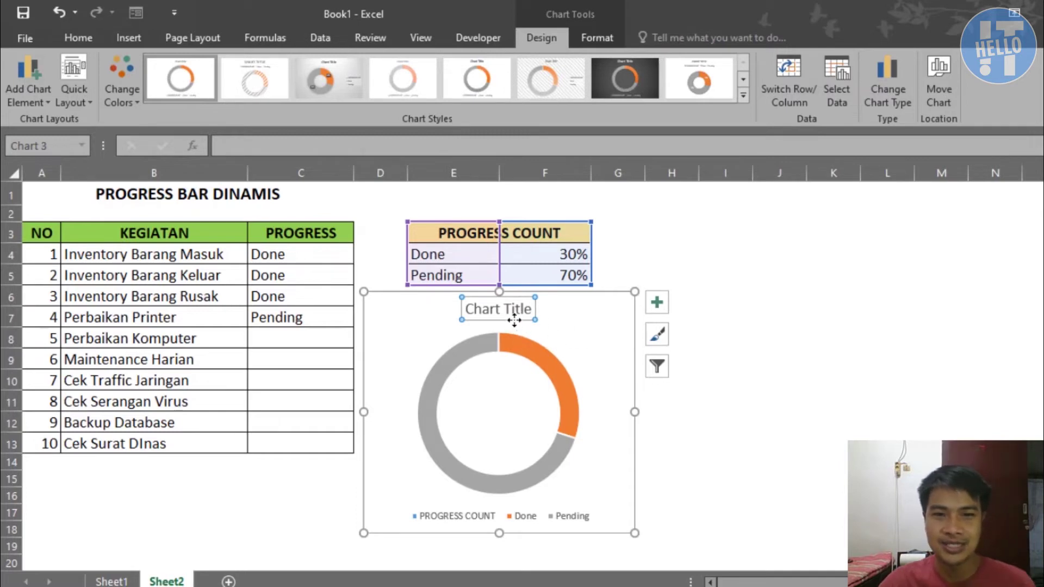
pyautogui.press('Delete')
pyautogui.click(468, 518)
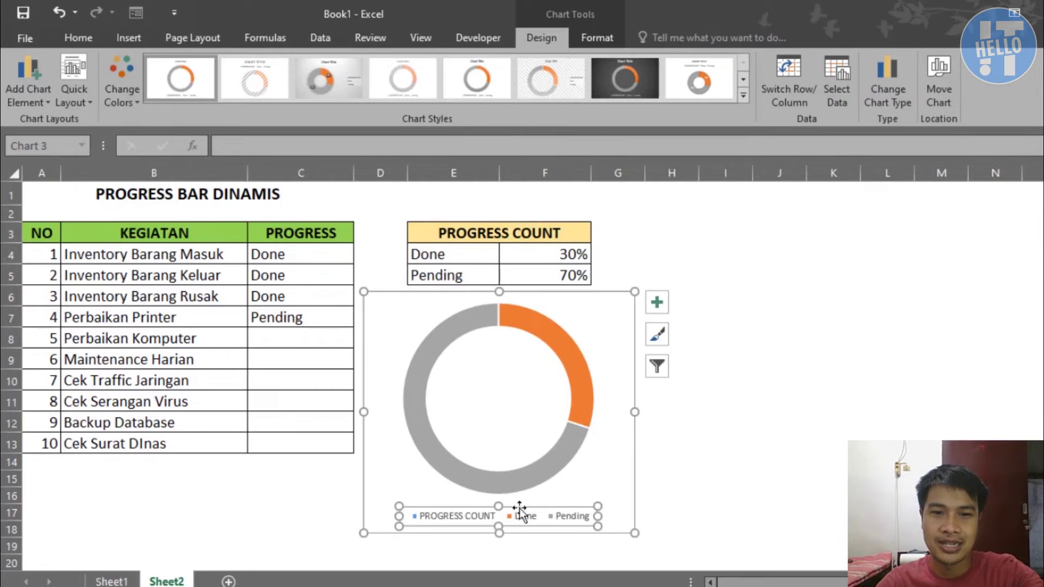
pyautogui.press('Delete')
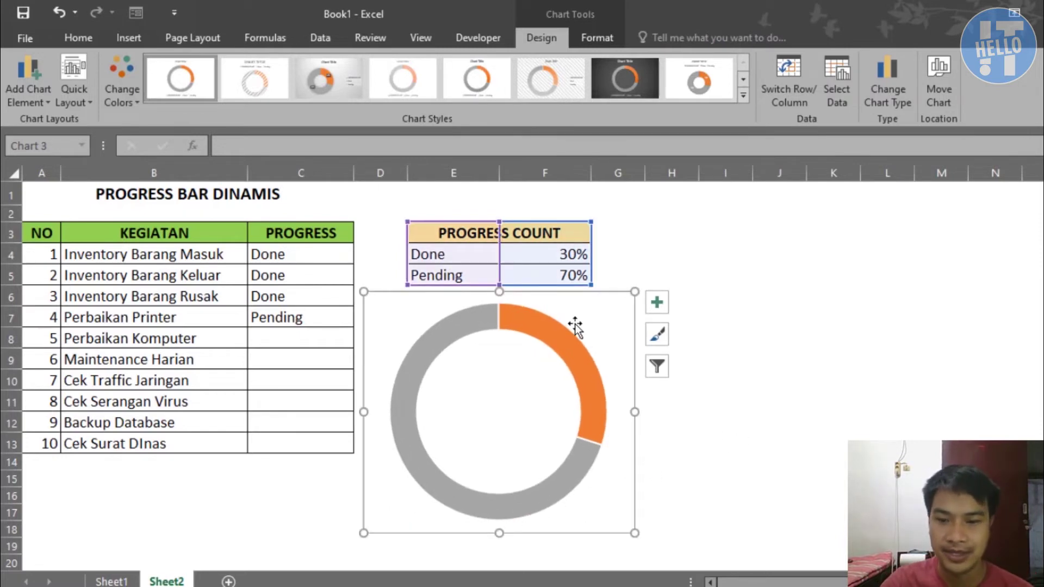
pyautogui.click(575, 326)
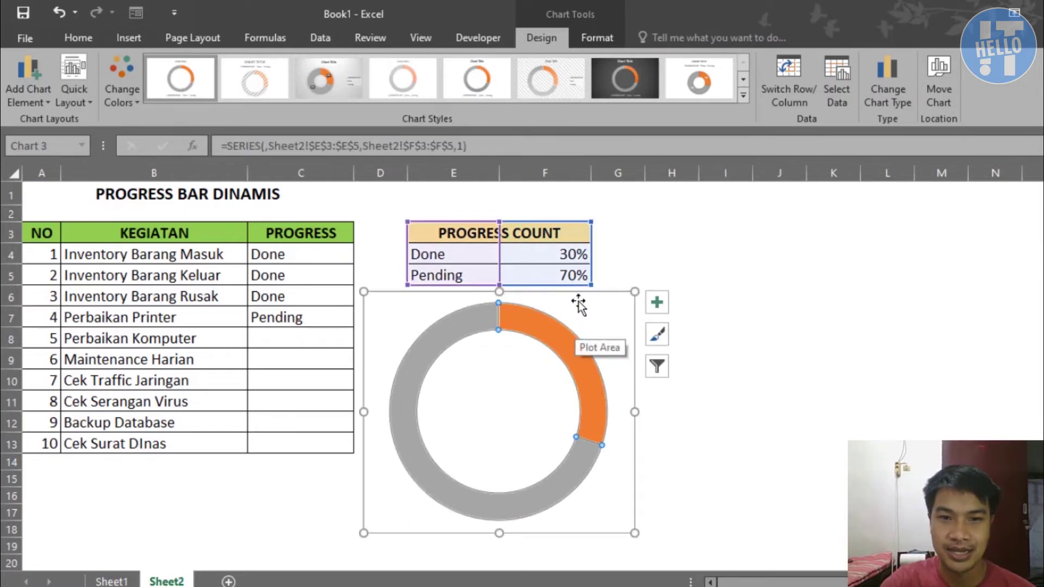
pyautogui.press('Escape')
pyautogui.press('Escape')
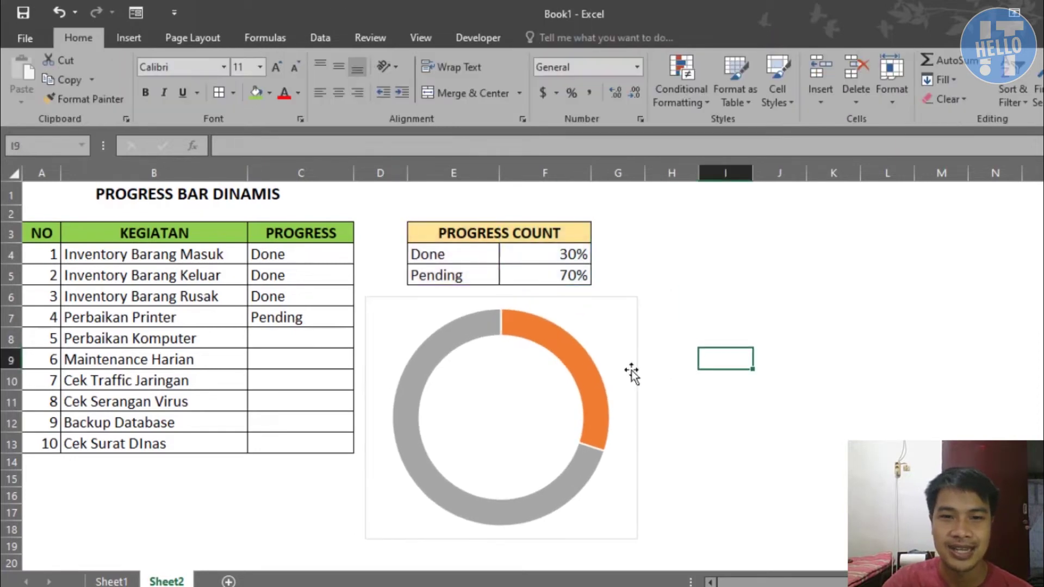
pyautogui.click(500, 325)
# Step: Fill the Done segment of the doughnut with green
pyautogui.click(534, 328)
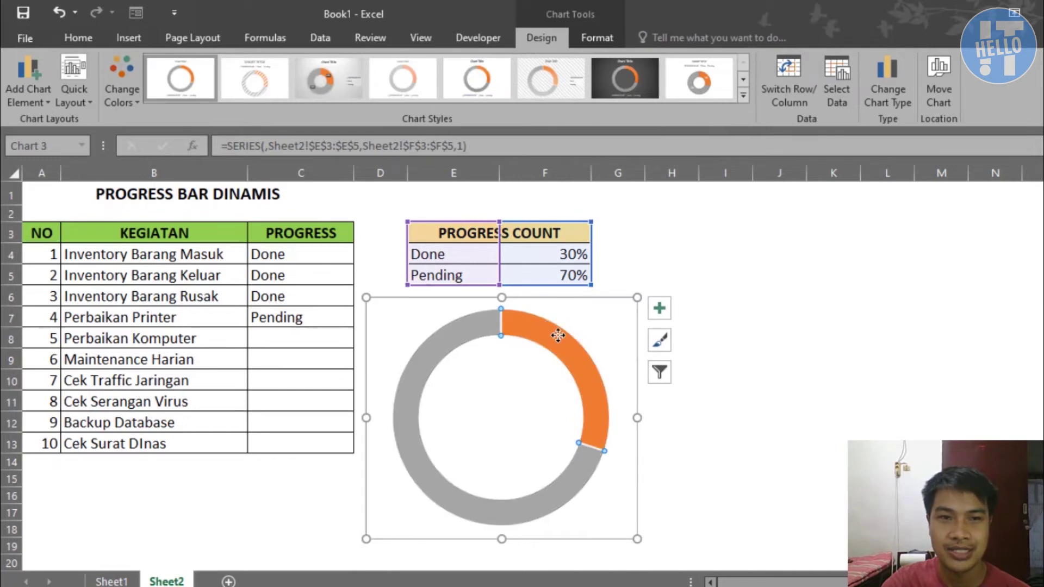
pyautogui.click(602, 37)
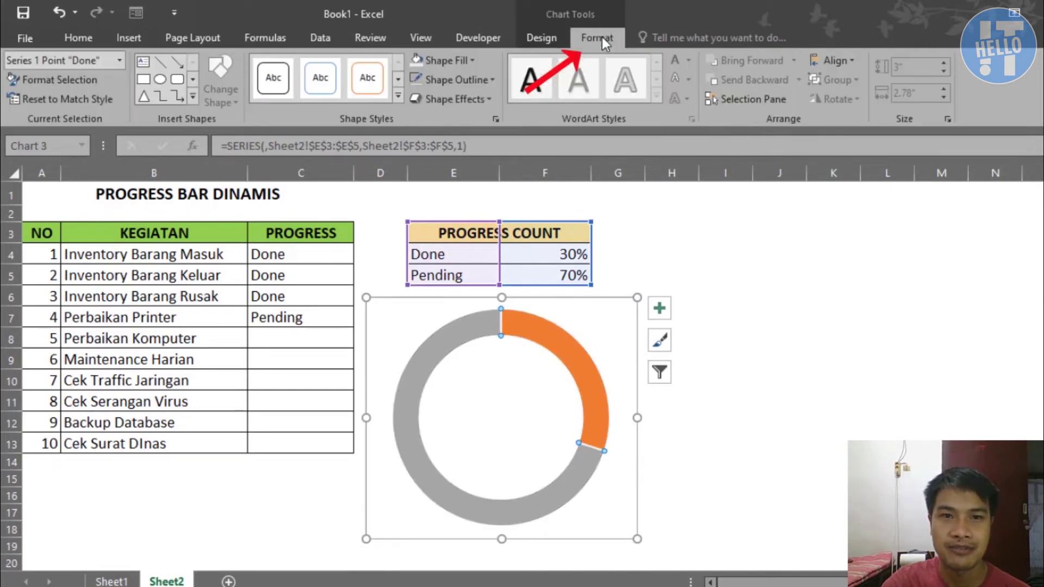
pyautogui.click(475, 62)
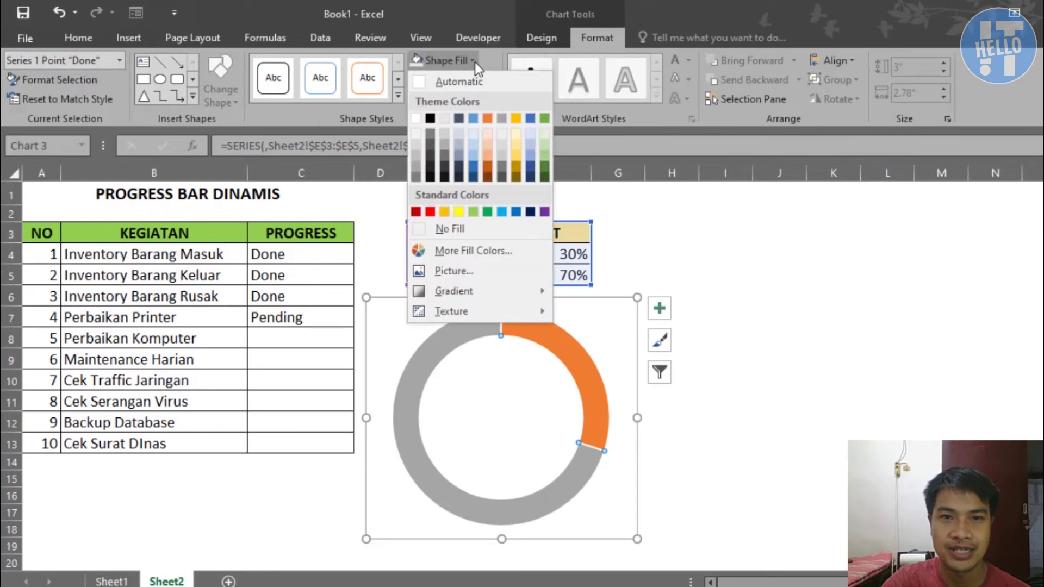
pyautogui.click(491, 213)
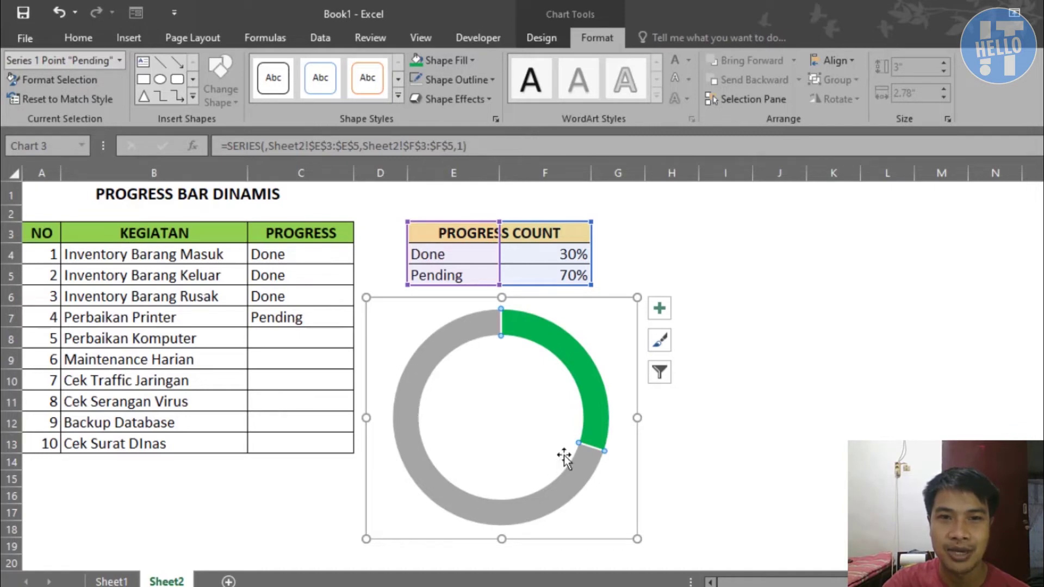
# Step: Fill the Pending segment with a very light grey
pyautogui.click(472, 63)
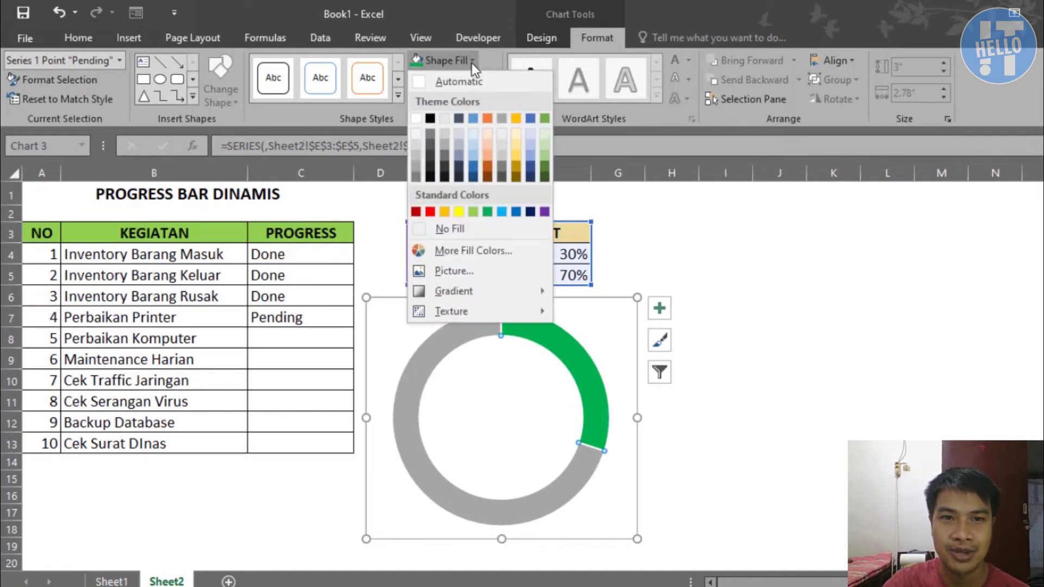
pyautogui.click(417, 144)
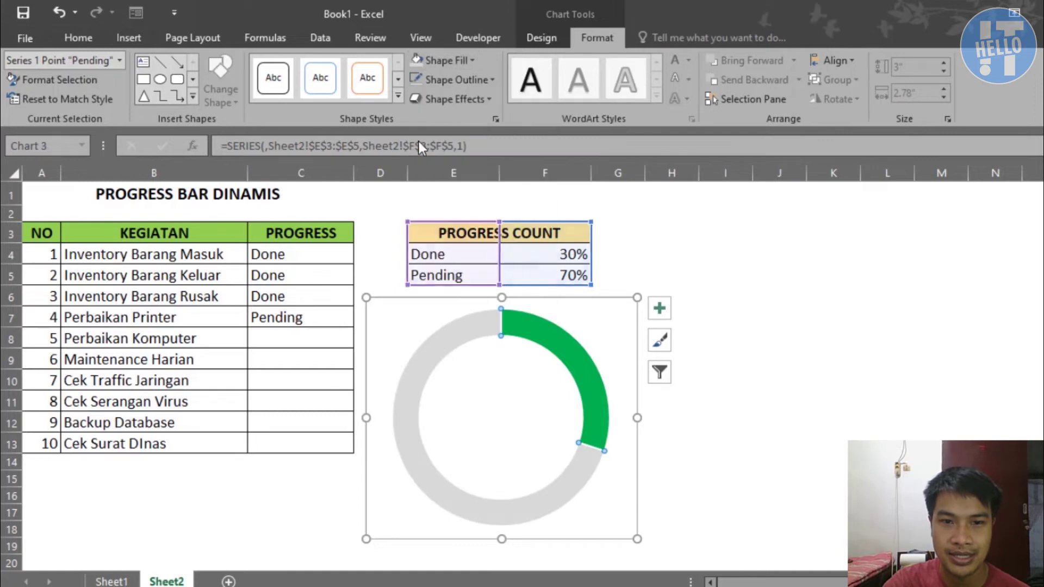
pyautogui.click(476, 61)
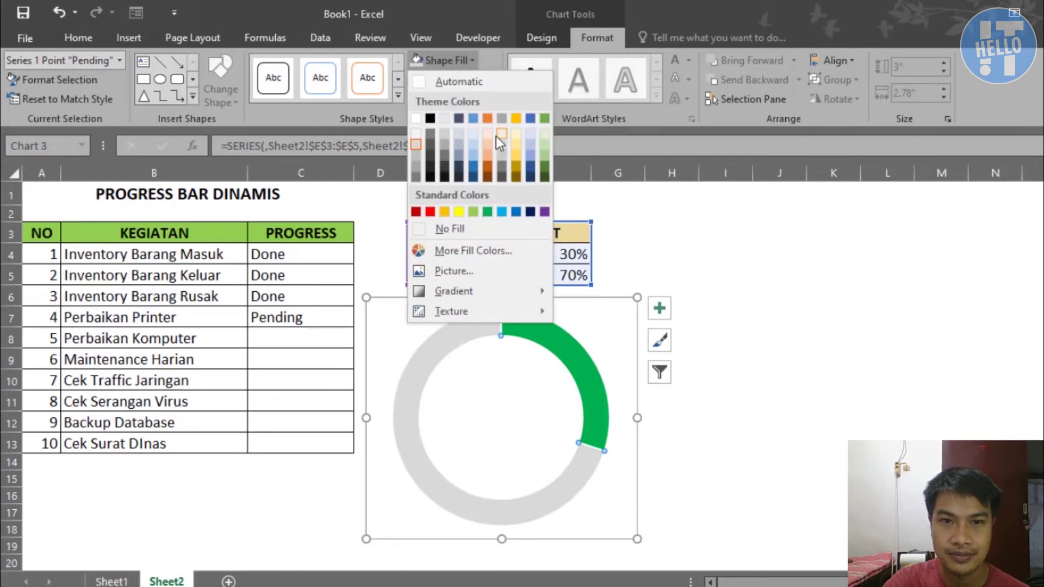
pyautogui.click(498, 137)
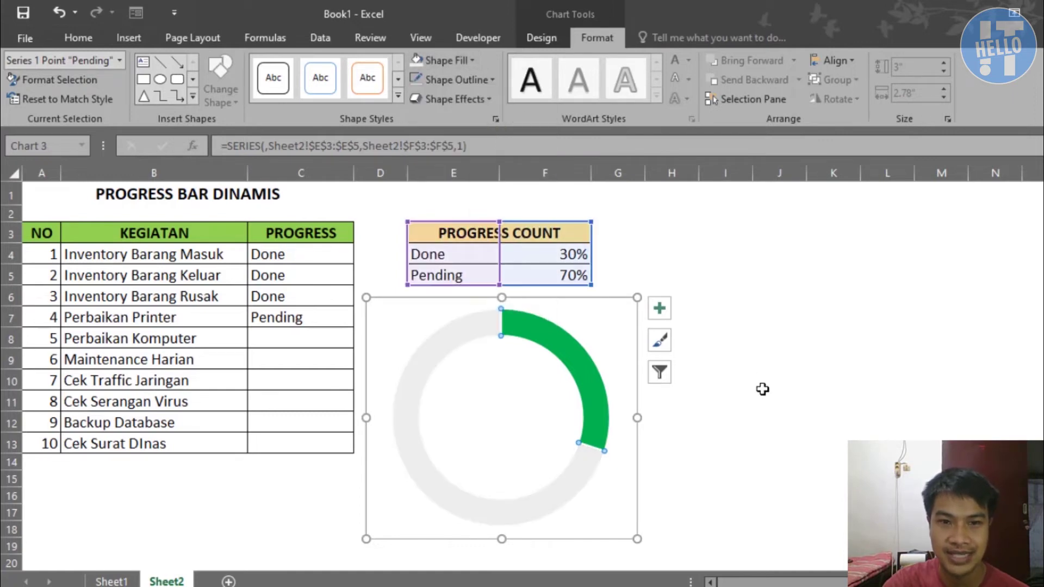
pyautogui.click(772, 401)
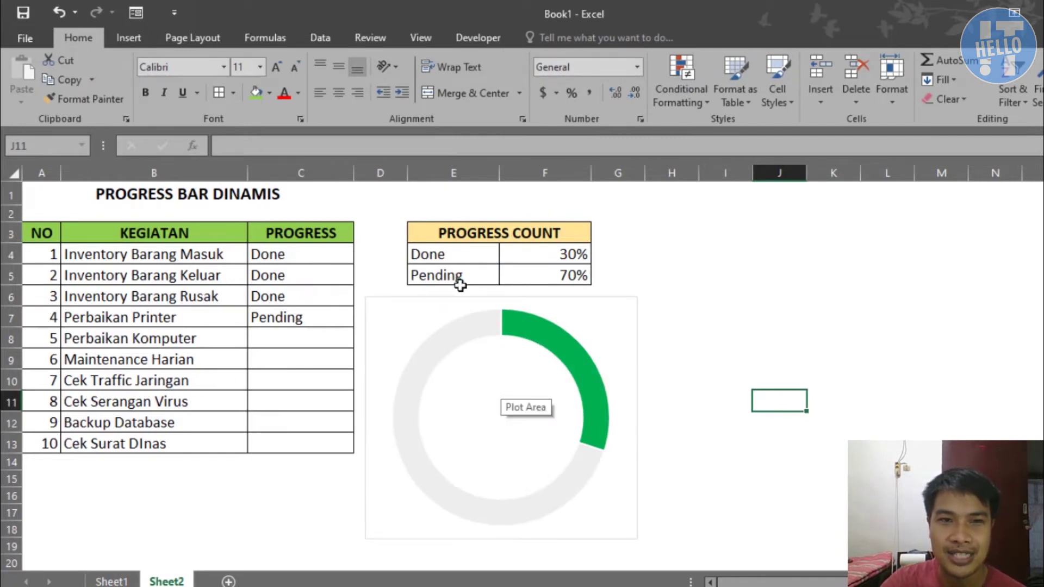
pyautogui.click(141, 45)
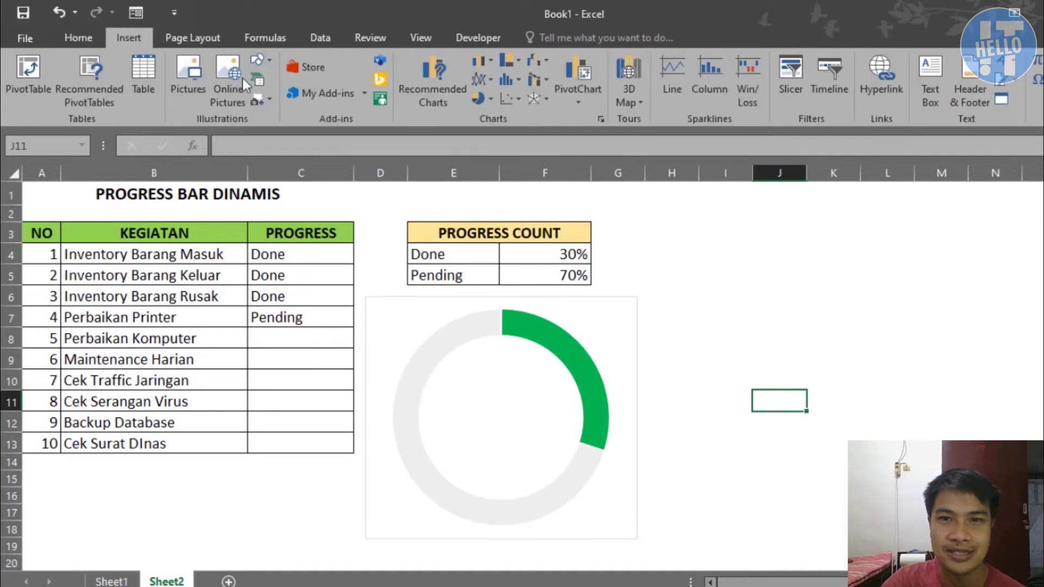
# Step: Add a text box sized and placed at the centre of the doughnut
pyautogui.click(929, 76)
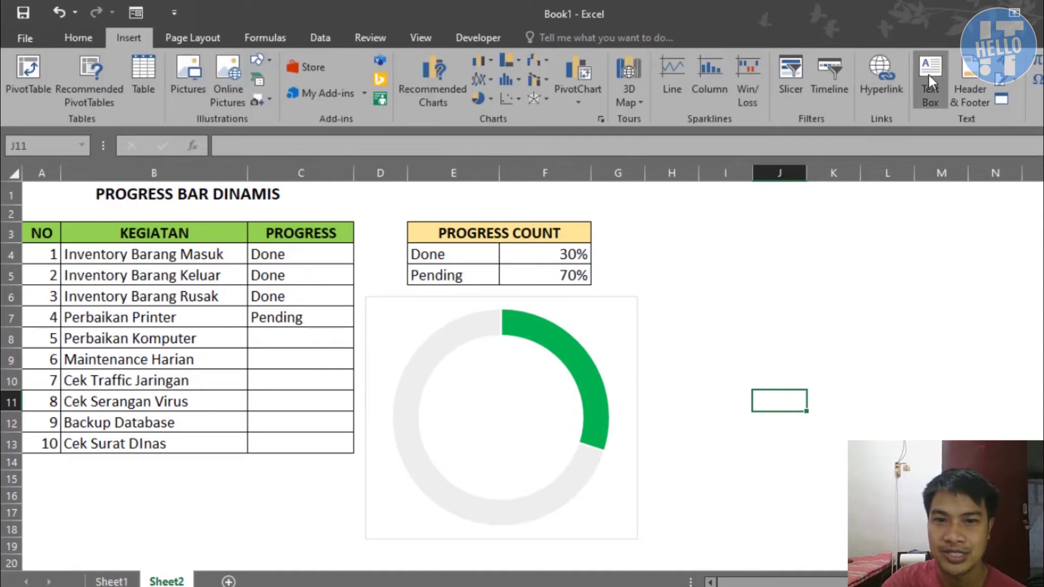
pyautogui.click(446, 395)
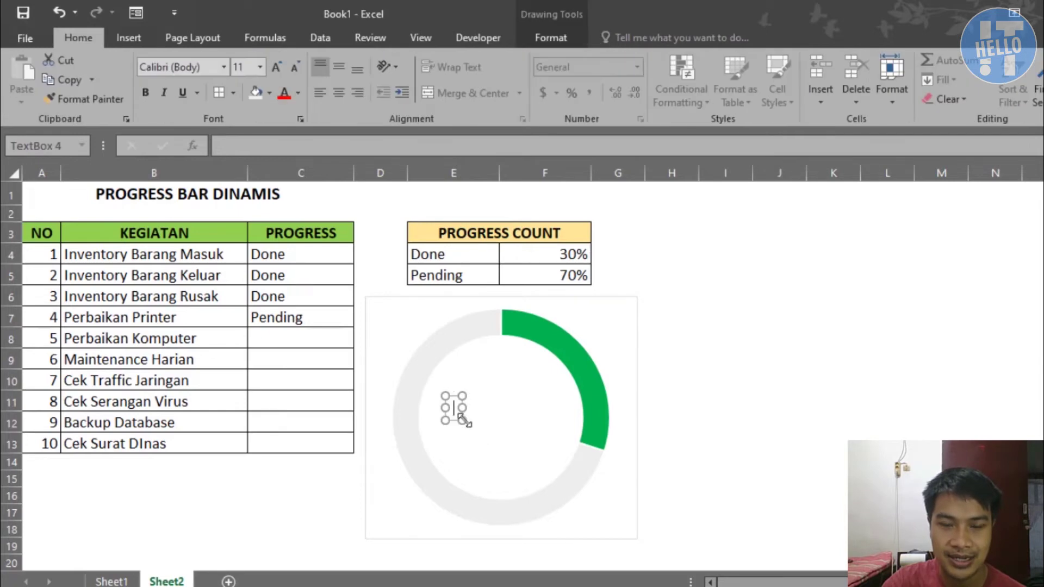
pyautogui.moveTo(461, 417); pyautogui.dragTo(543, 464)
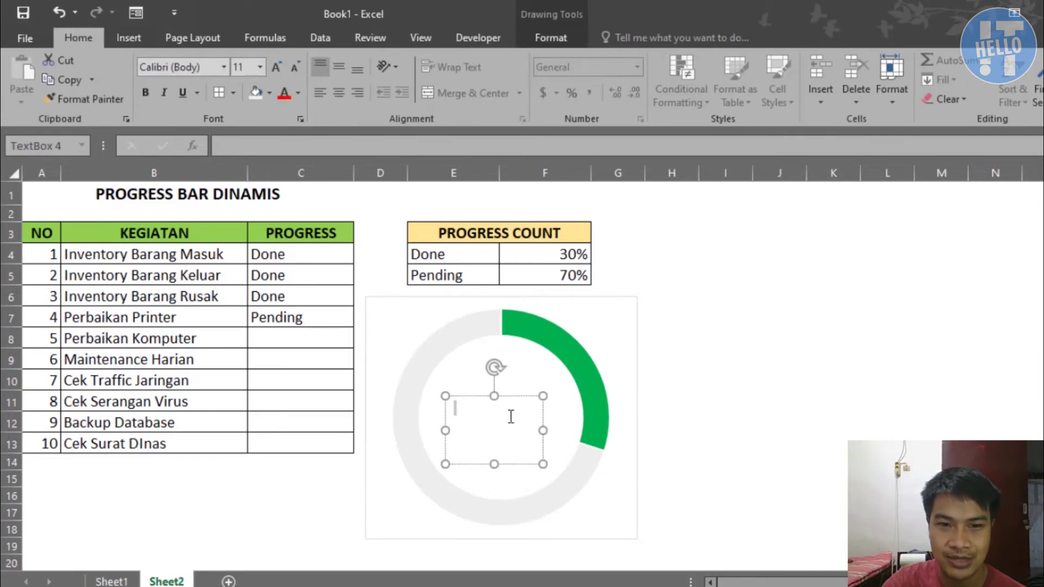
pyautogui.moveTo(499, 396); pyautogui.dragTo(506, 378)
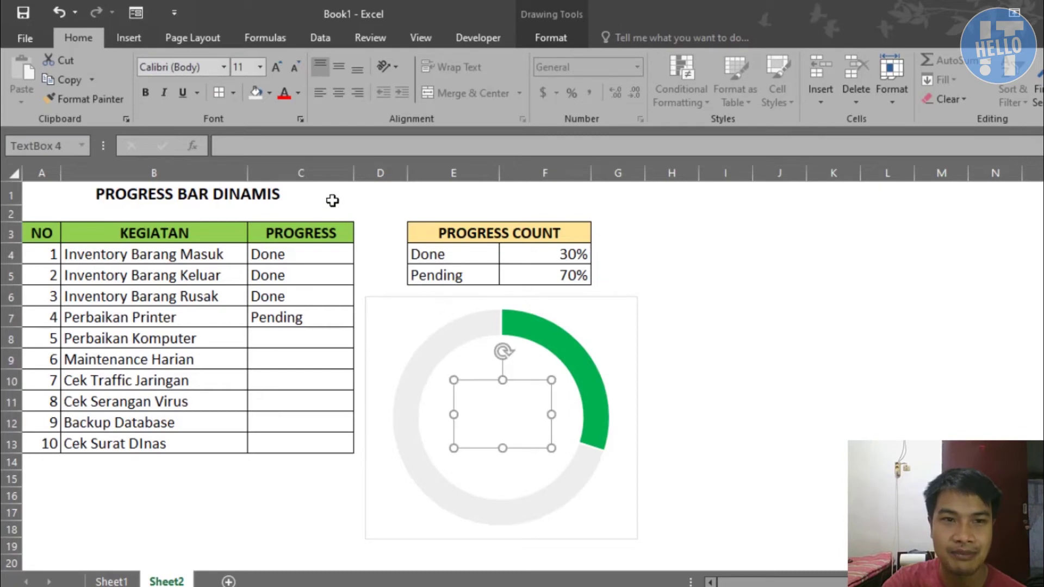
# Step: Link the text box to =$F$4 so it displays 30%
pyautogui.click(295, 149)
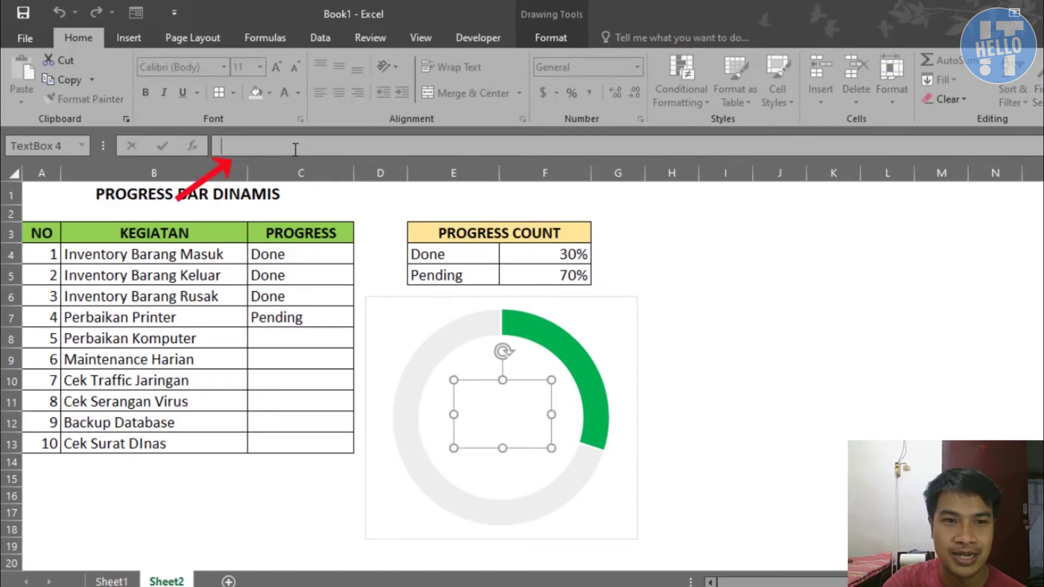
pyautogui.write('=')
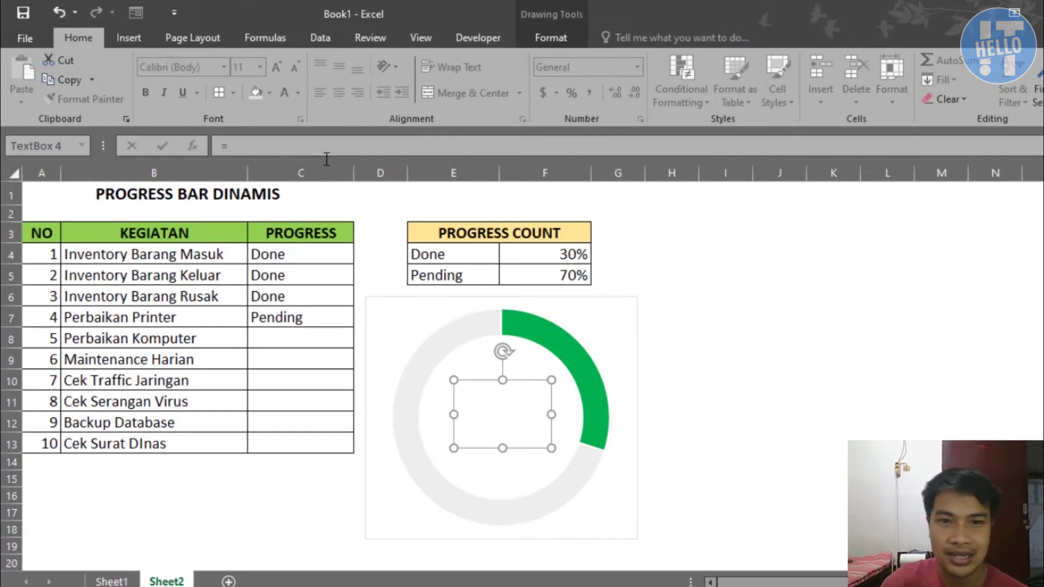
pyautogui.click(514, 250)
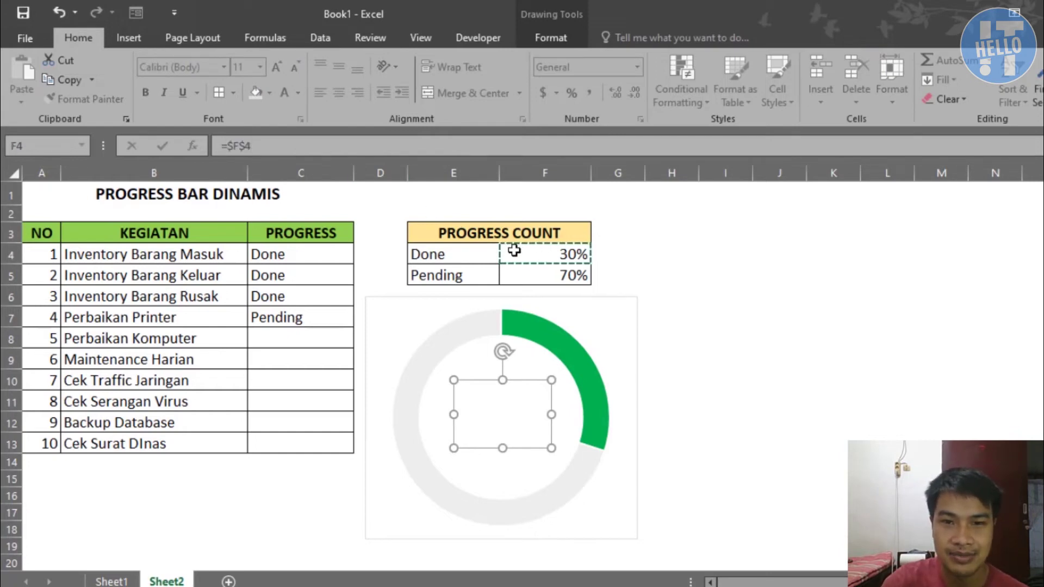
pyautogui.press('Return')
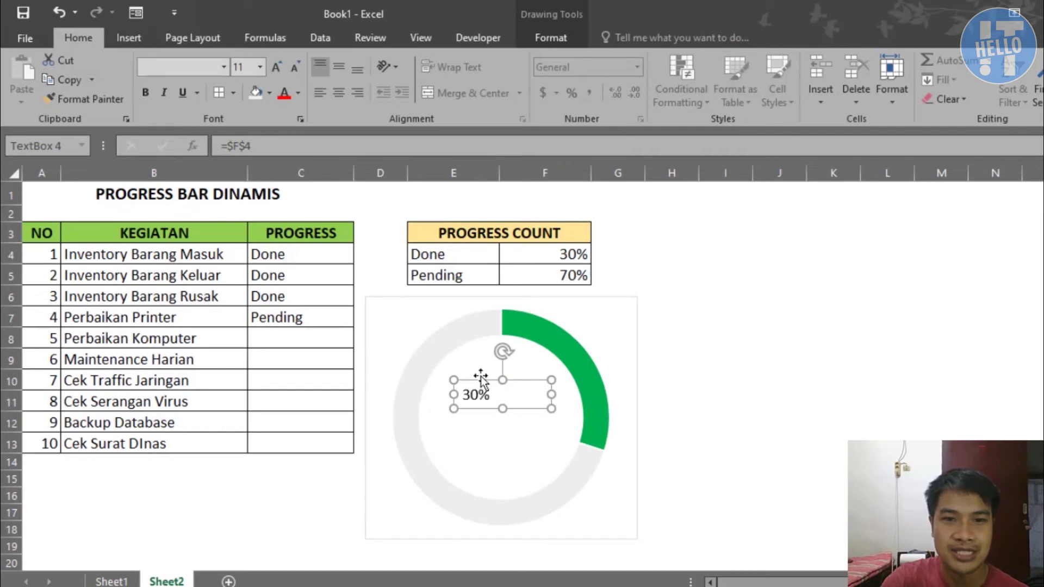
pyautogui.click(548, 34)
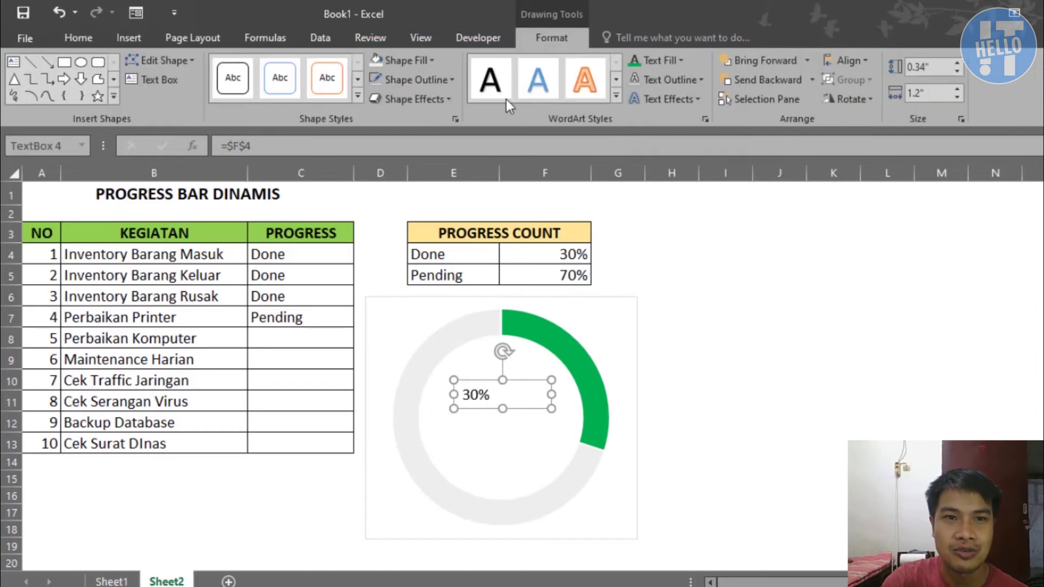
# Step: Color the central 30% label green and set its font size to 40
pyautogui.click(683, 60)
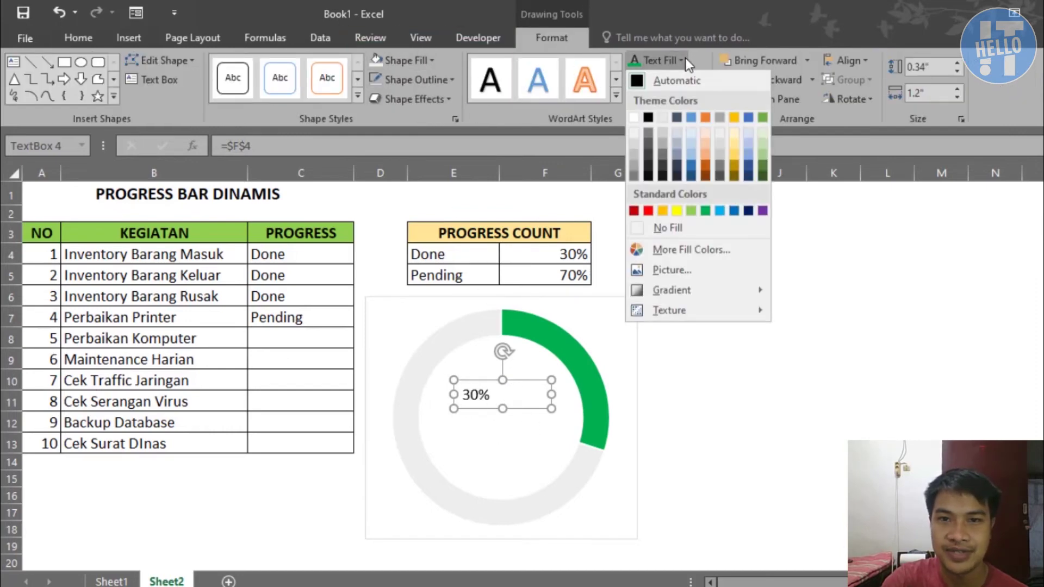
pyautogui.click(706, 212)
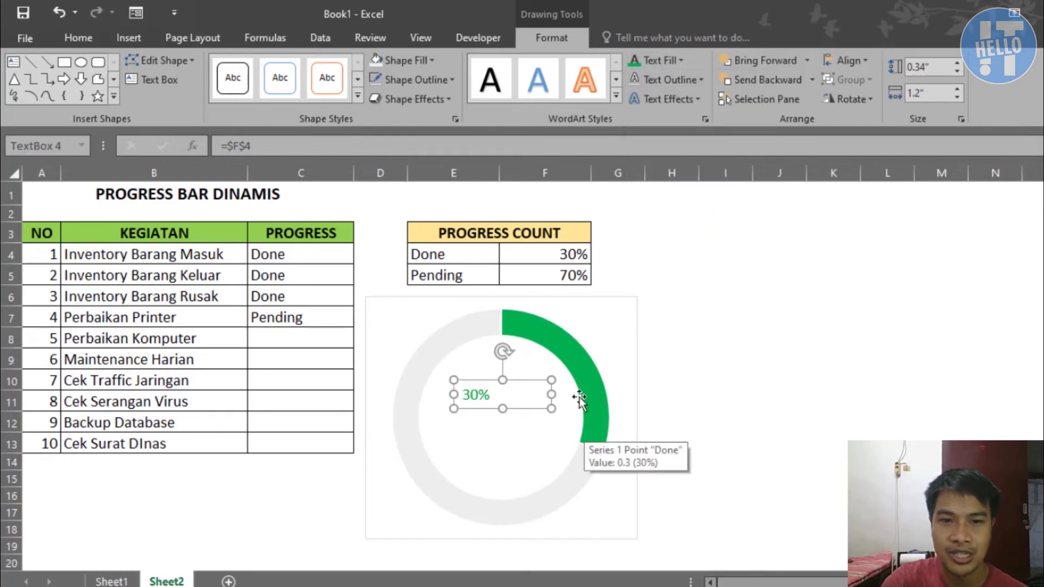
pyautogui.click(87, 41)
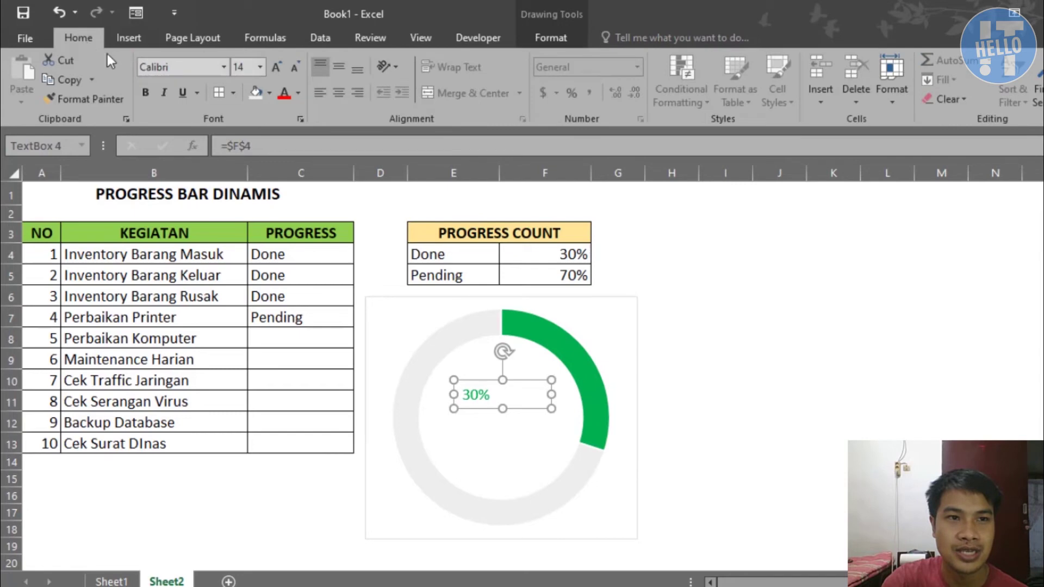
pyautogui.click(275, 67)
pyautogui.click(274, 67)
pyautogui.click(275, 67)
pyautogui.click(275, 66)
pyautogui.click(274, 67)
pyautogui.click(275, 67)
pyautogui.click(275, 66)
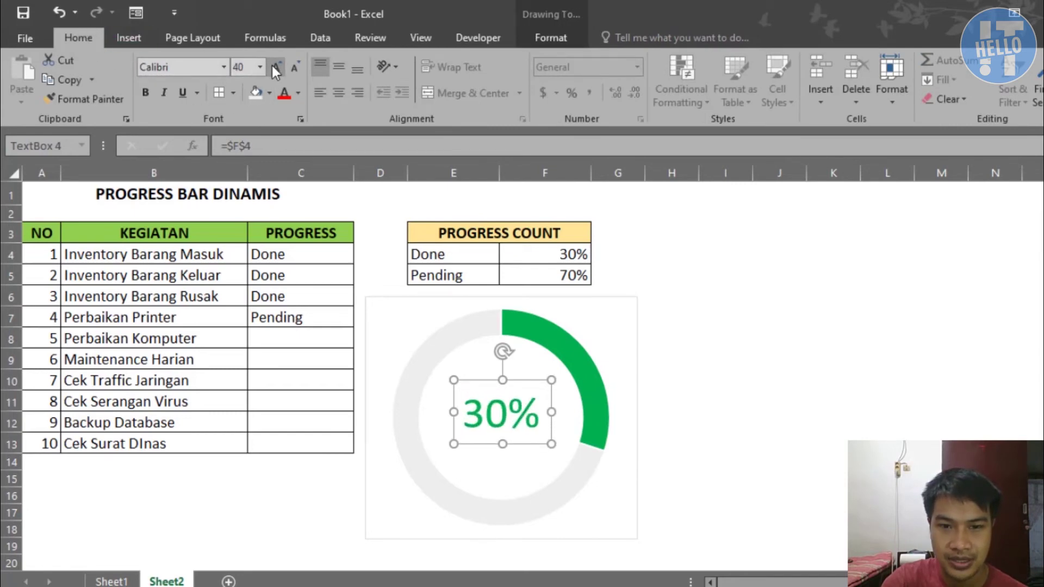
pyautogui.click(275, 67)
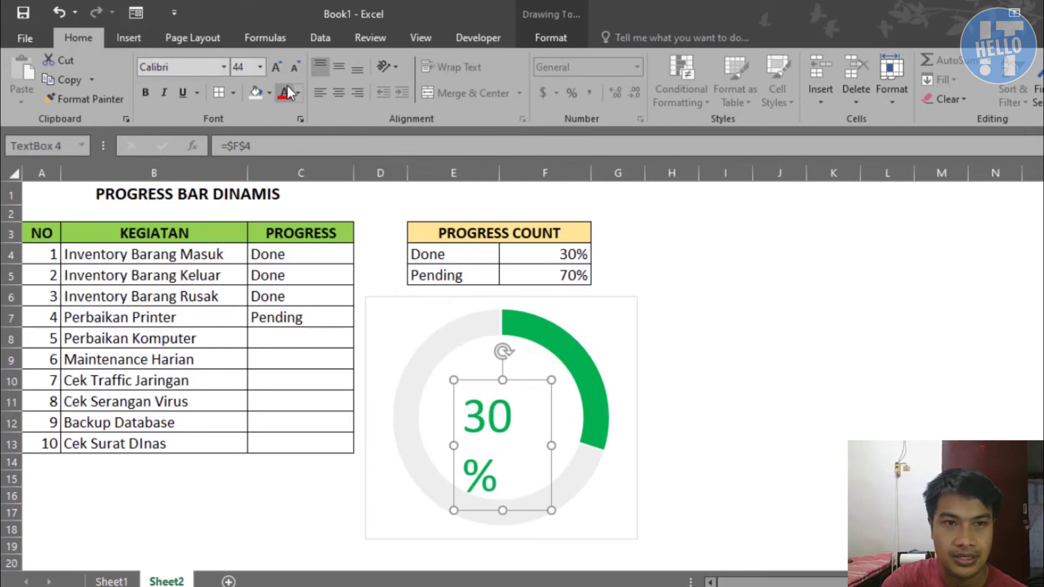
pyautogui.click(292, 70)
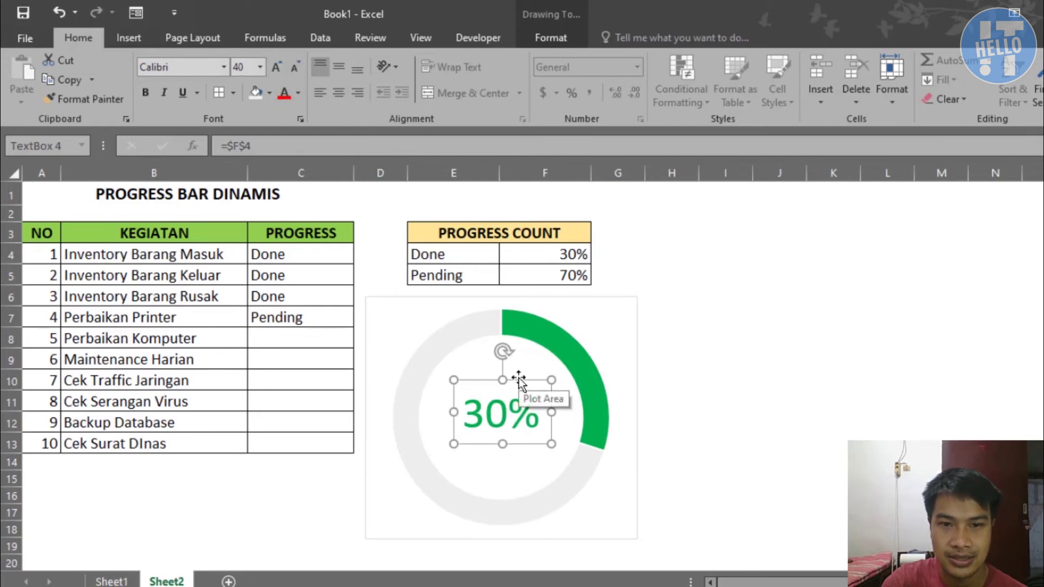
# Step: Center the 30% label in the ring and give its text box no outline
pyautogui.moveTo(519, 375); pyautogui.dragTo(518, 378)
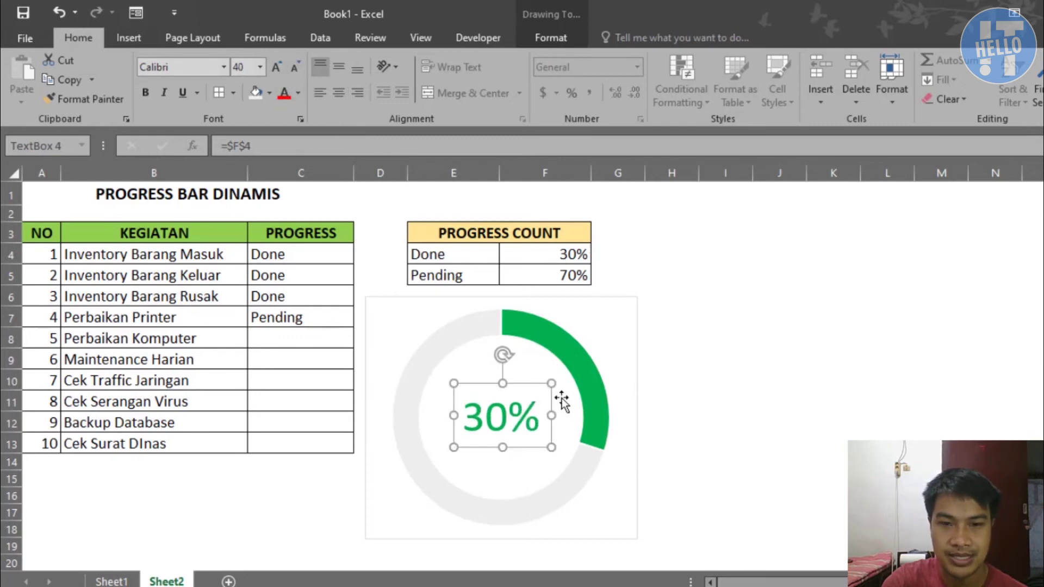
pyautogui.click(551, 33)
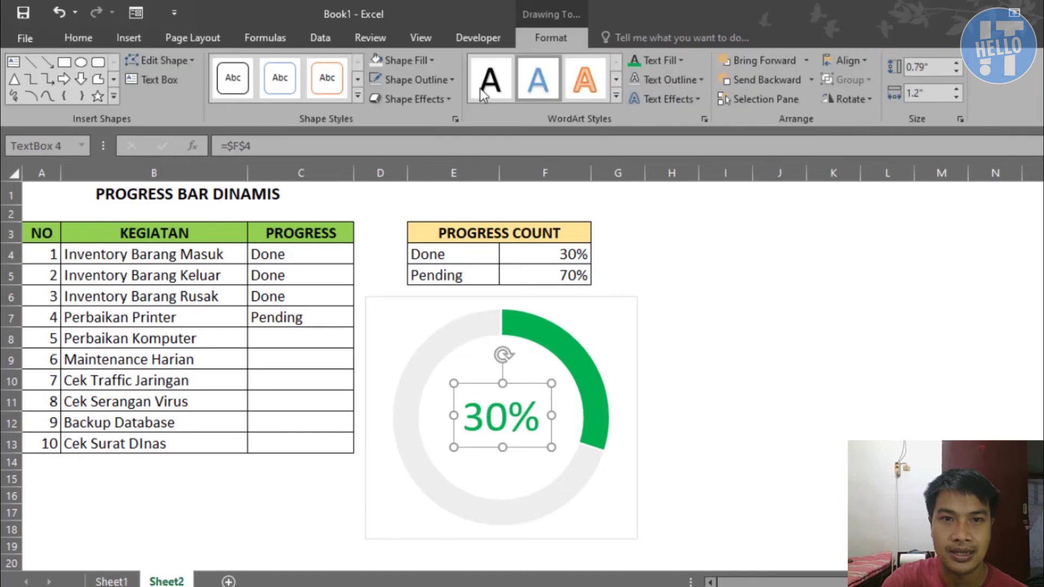
pyautogui.click(450, 81)
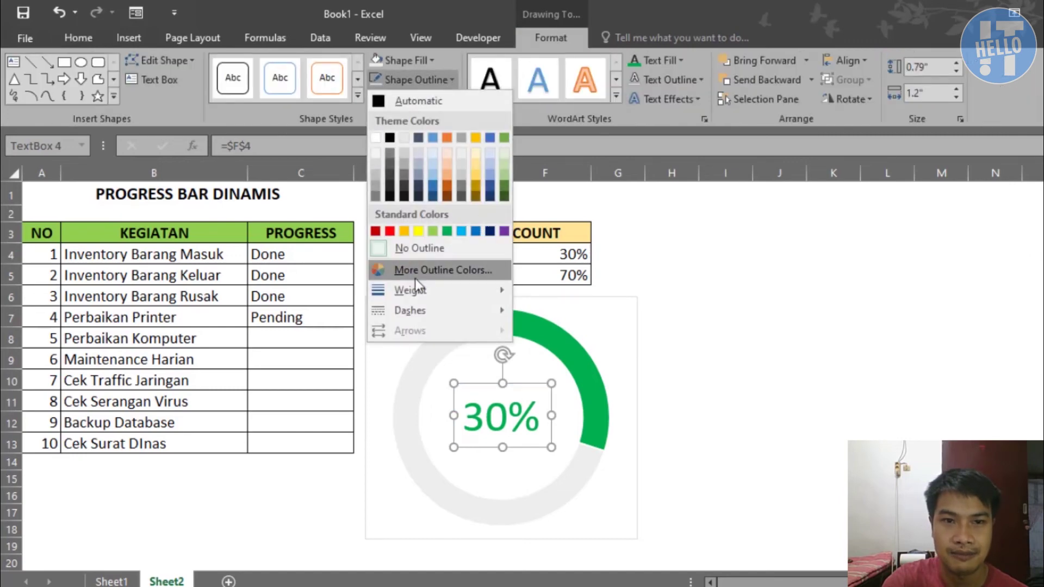
pyautogui.click(413, 253)
pyautogui.click(704, 375)
# Step: Remove the border around the doughnut chart
pyautogui.click(539, 377)
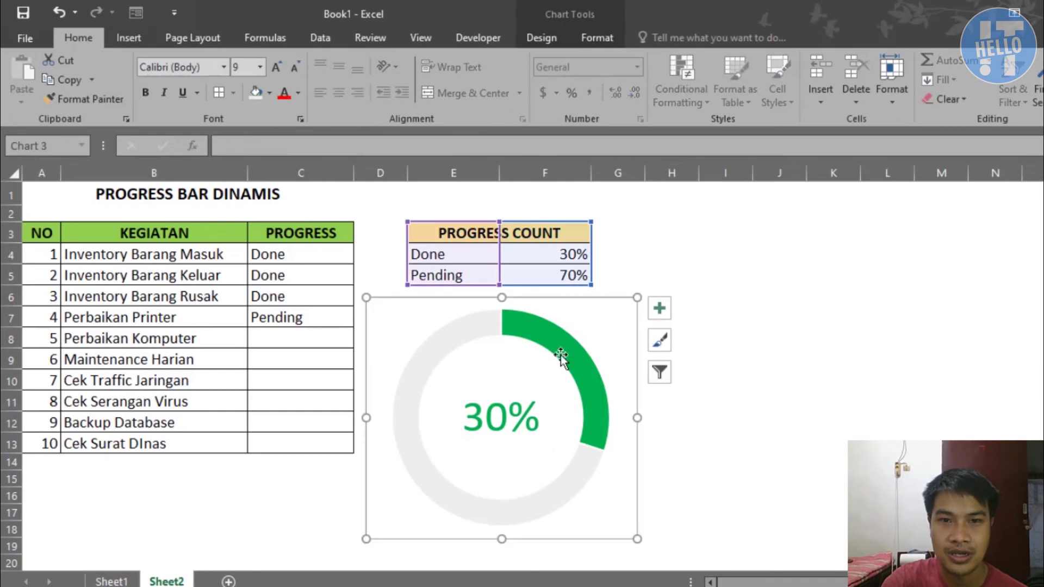
pyautogui.click(588, 40)
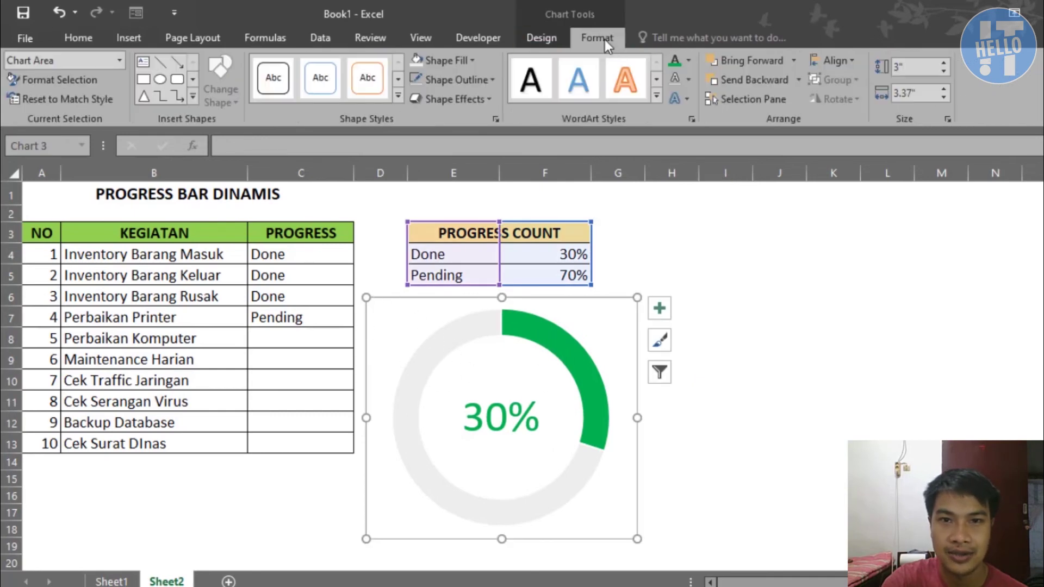
pyautogui.click(493, 79)
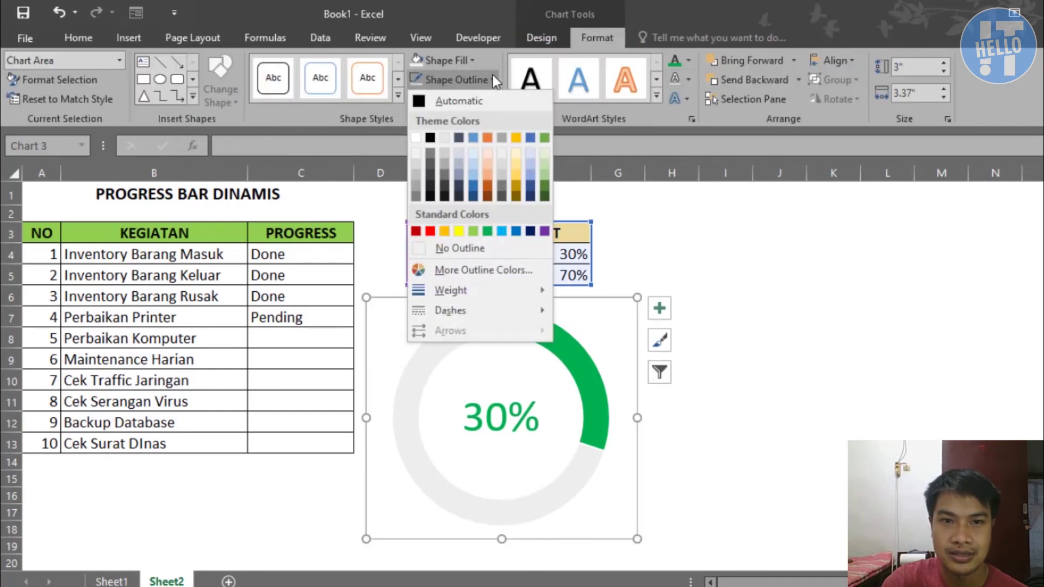
pyautogui.click(455, 255)
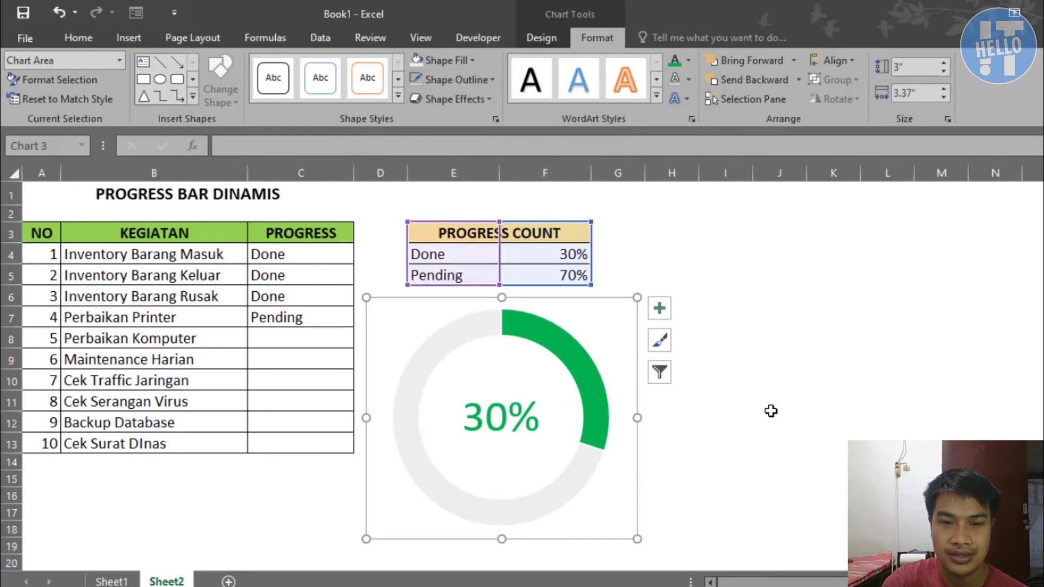
pyautogui.click(764, 402)
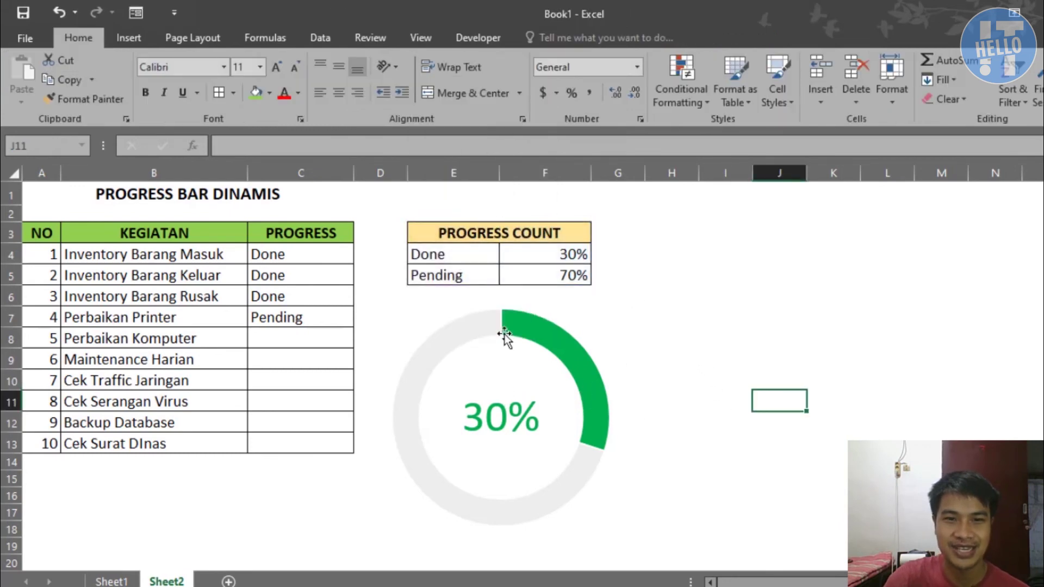
# Step: Set C7 and C8 to Done and C9 (Maintenance Harian) to Pending
pyautogui.click(311, 317)
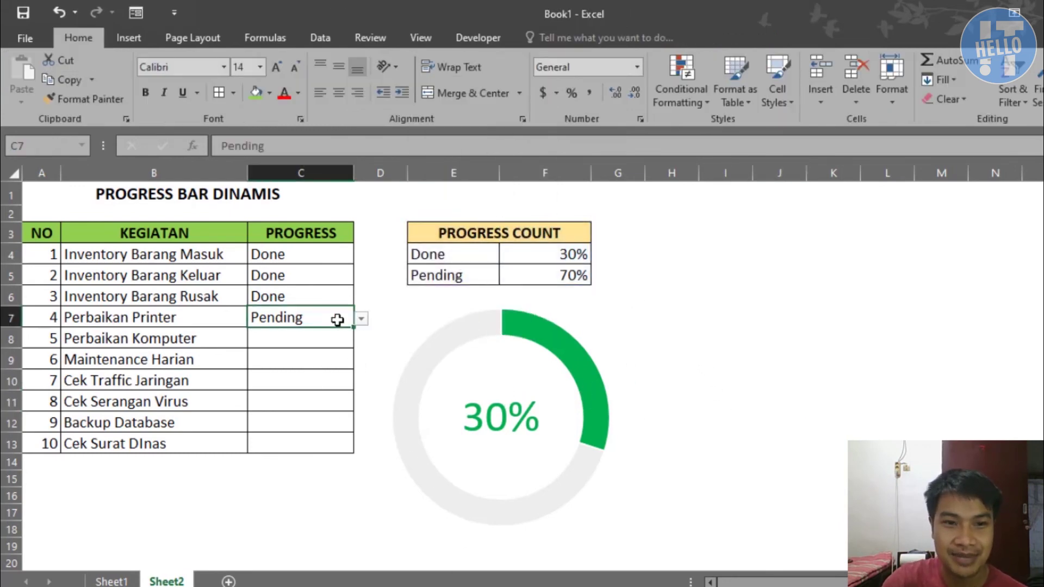
pyautogui.click(360, 323)
pyautogui.click(341, 332)
pyautogui.click(334, 340)
pyautogui.click(361, 341)
pyautogui.click(315, 355)
pyautogui.click(337, 359)
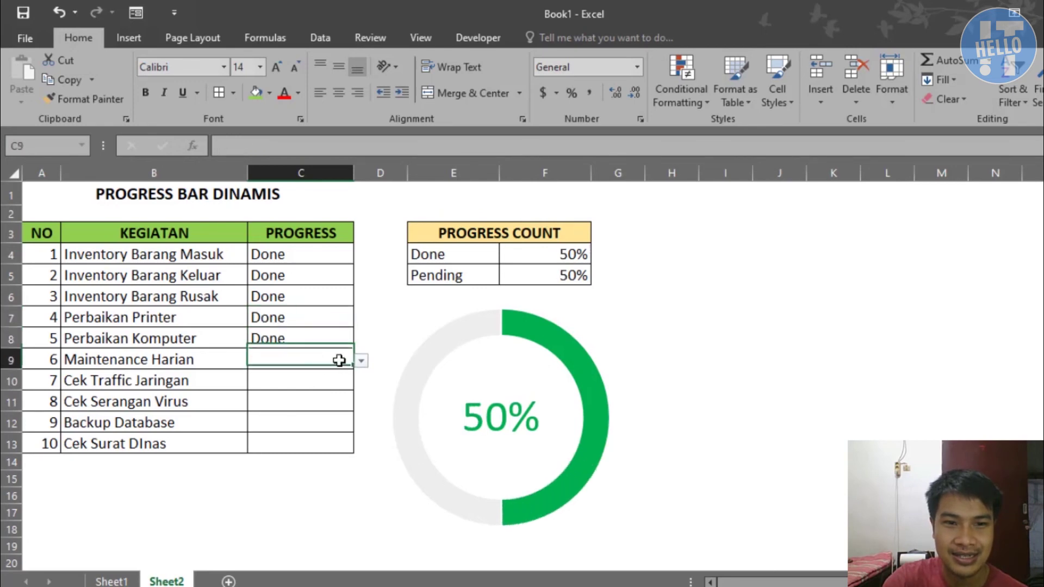
pyautogui.click(361, 361)
pyautogui.click(328, 386)
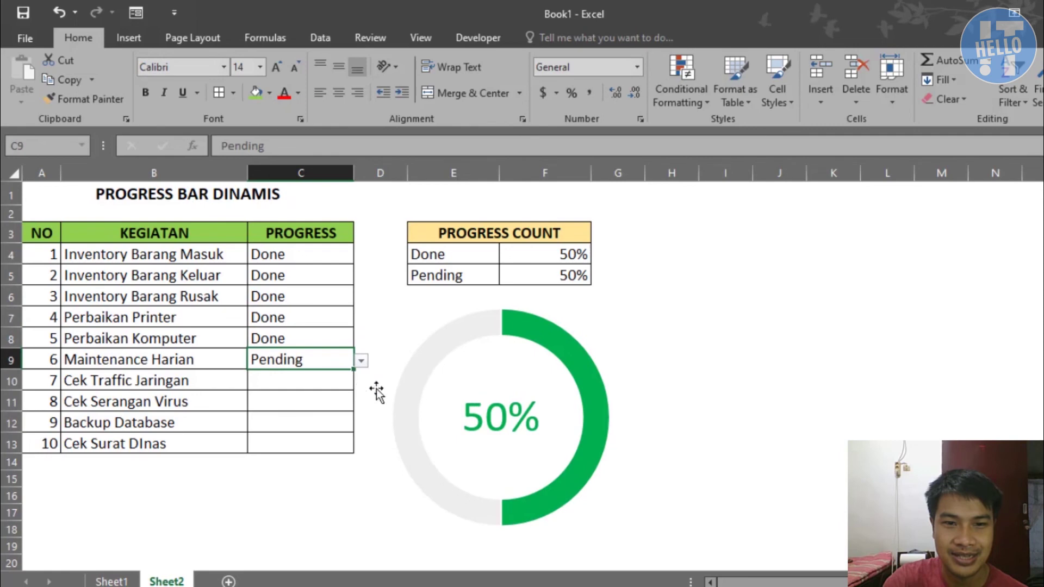
# Step: Mark C10 (Cek Traffic Jaringan) and C11 (Cek Serangan Virus) as Done
pyautogui.click(351, 381)
pyautogui.click(361, 382)
pyautogui.click(317, 398)
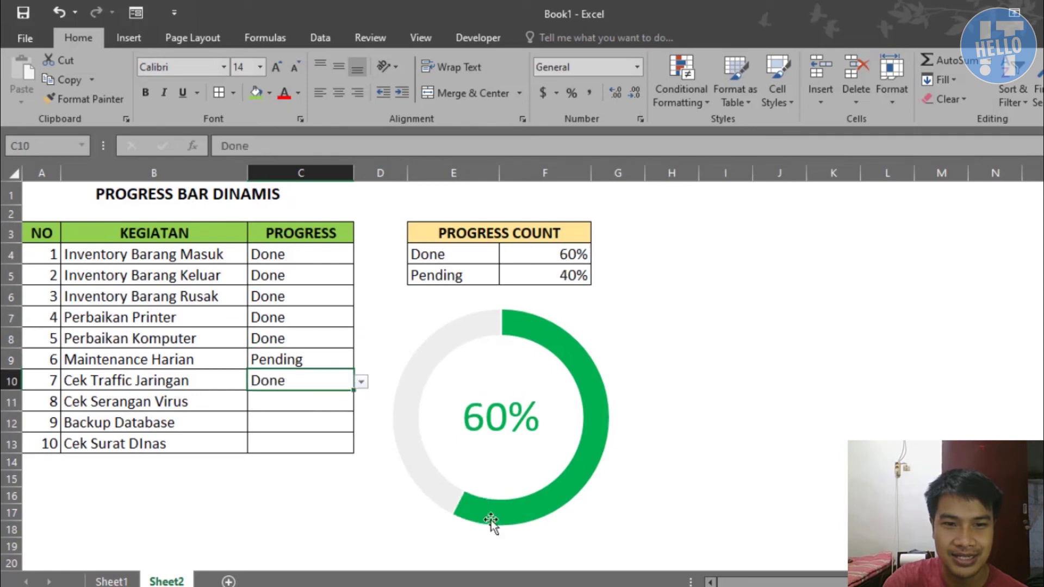
pyautogui.click(325, 404)
pyautogui.click(361, 406)
pyautogui.click(318, 415)
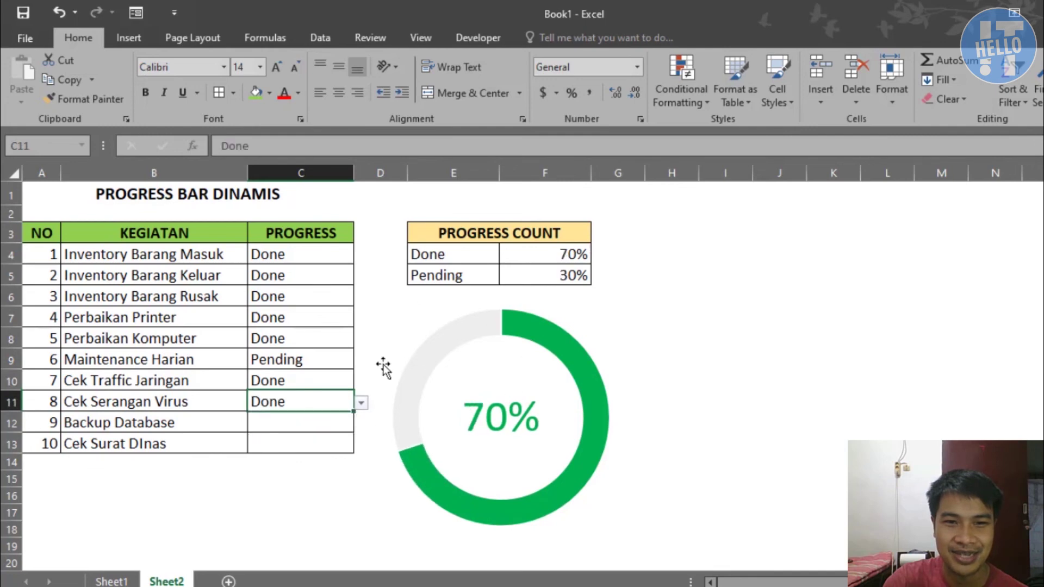